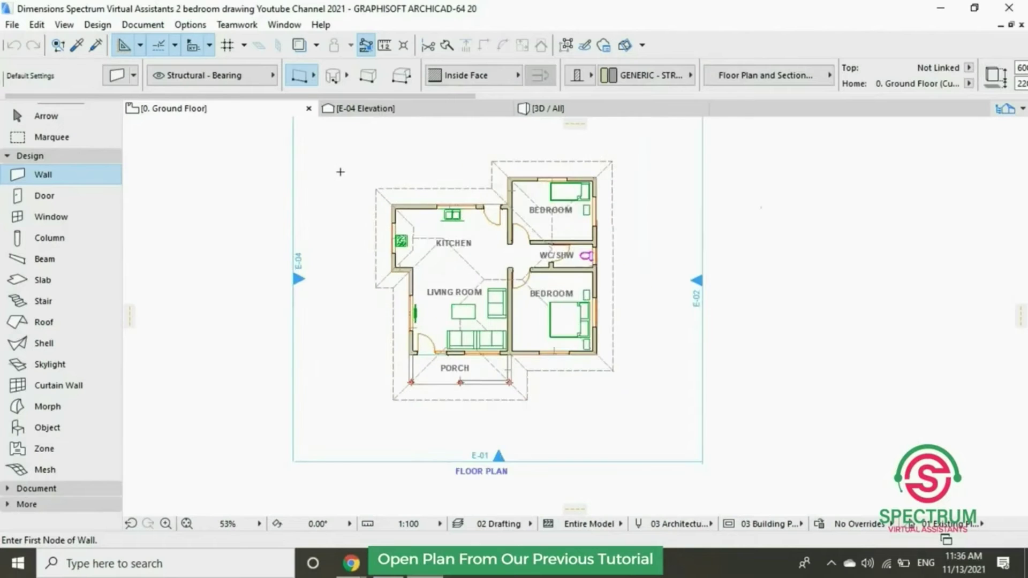
scroll(340, 172, "up", 1)
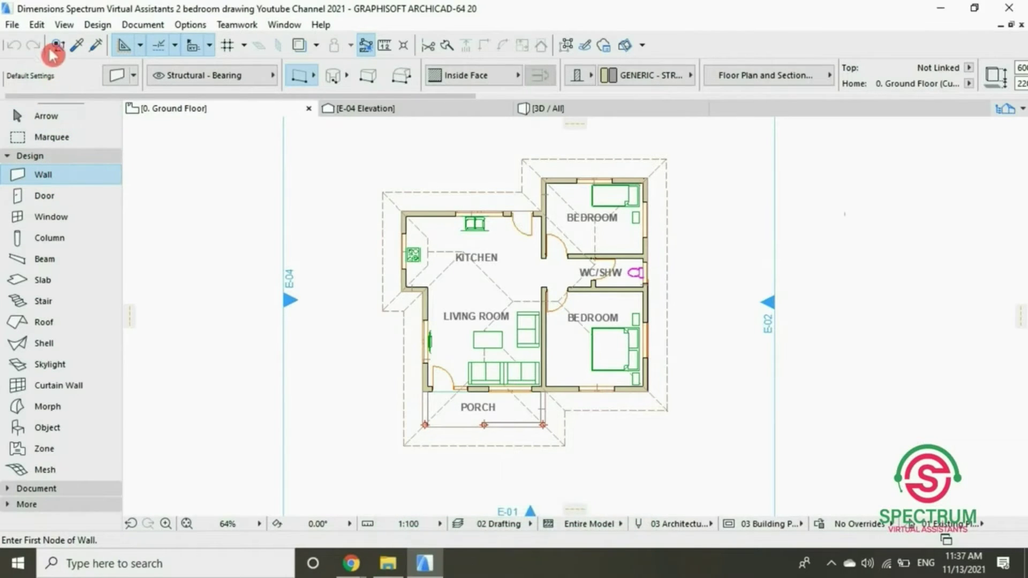
Select all fifteen walls of the ground-floor plan from the Edit menu.
left_click(37, 24)
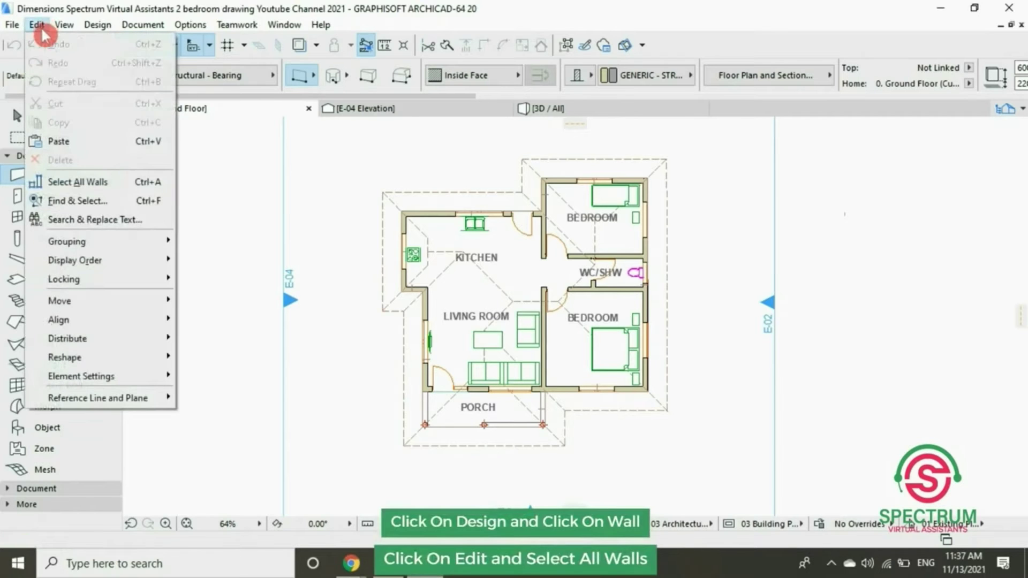
left_click(81, 184)
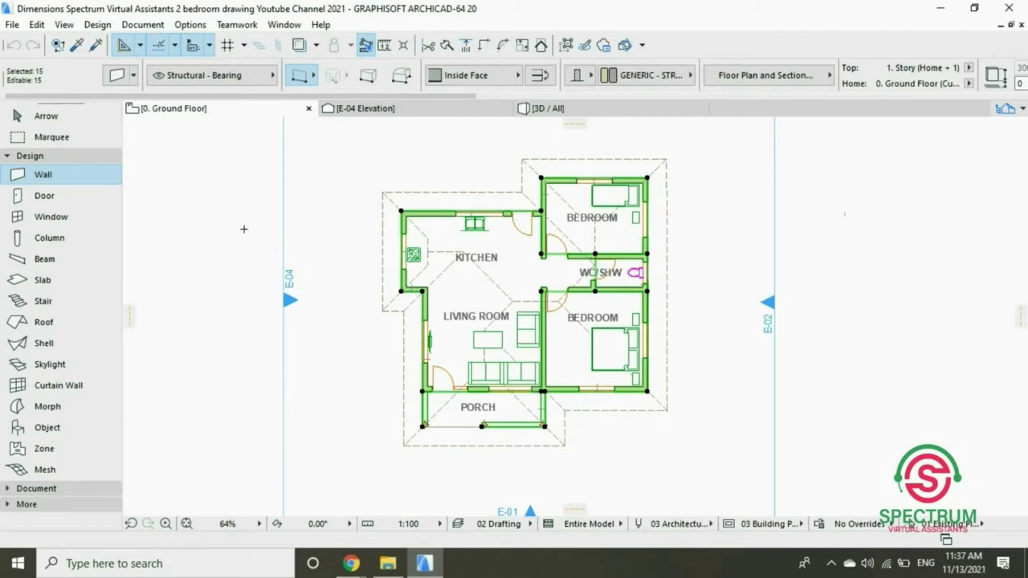
Set exterior automatic dimensioning to four sides with 500 spacing between dimension lines.
left_click(140, 26)
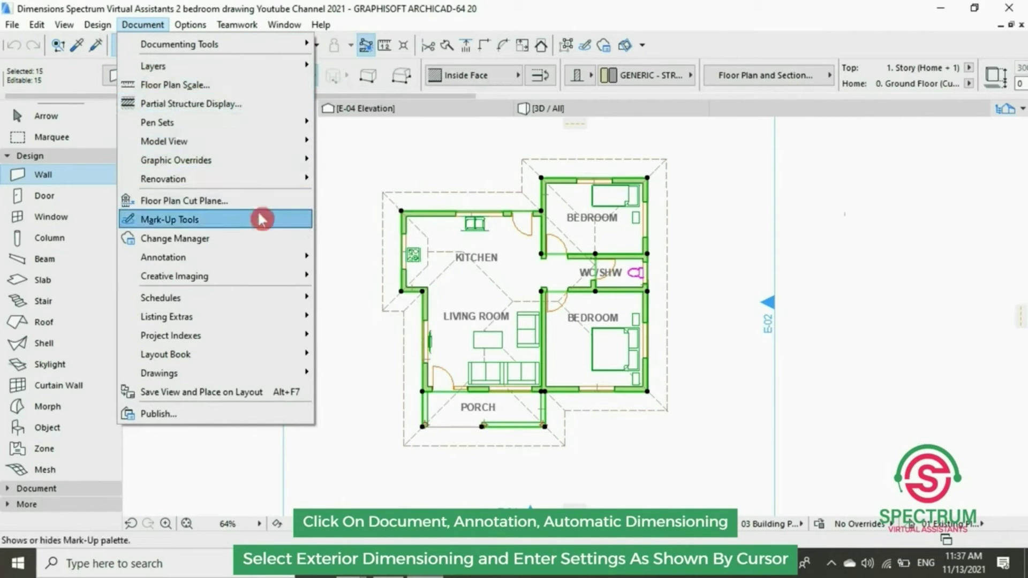
left_click(259, 260)
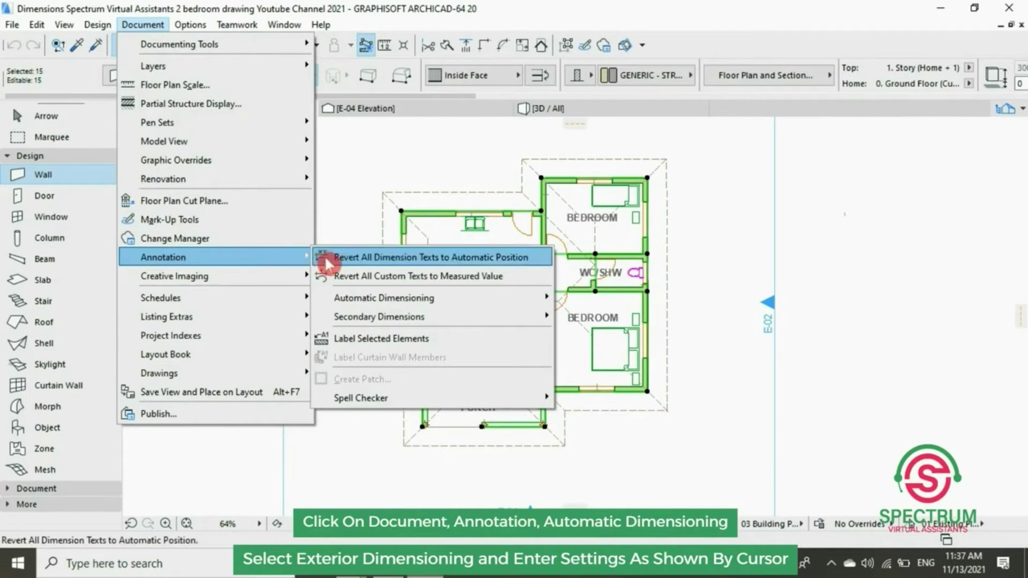
left_click(409, 297)
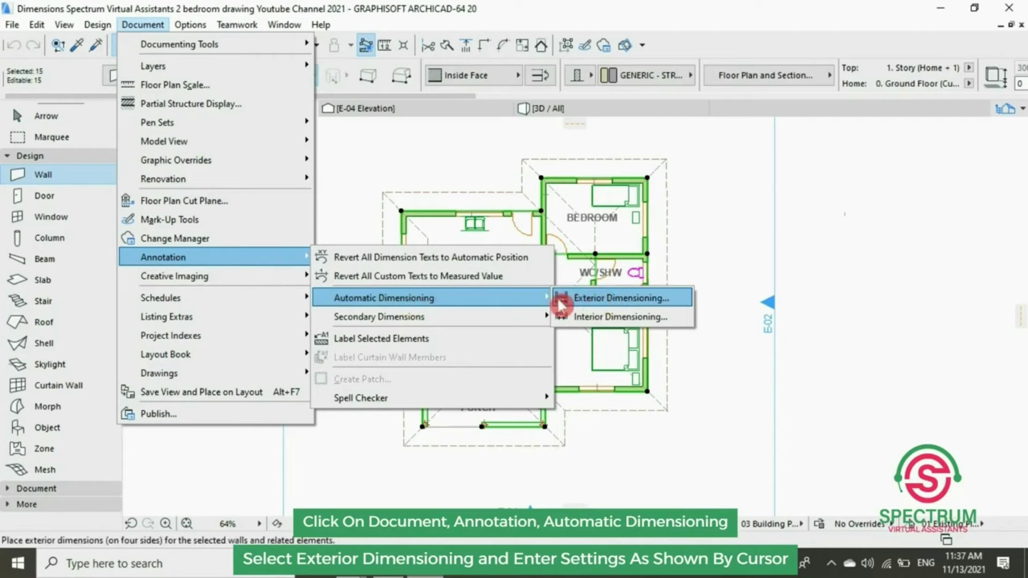
left_click(605, 302)
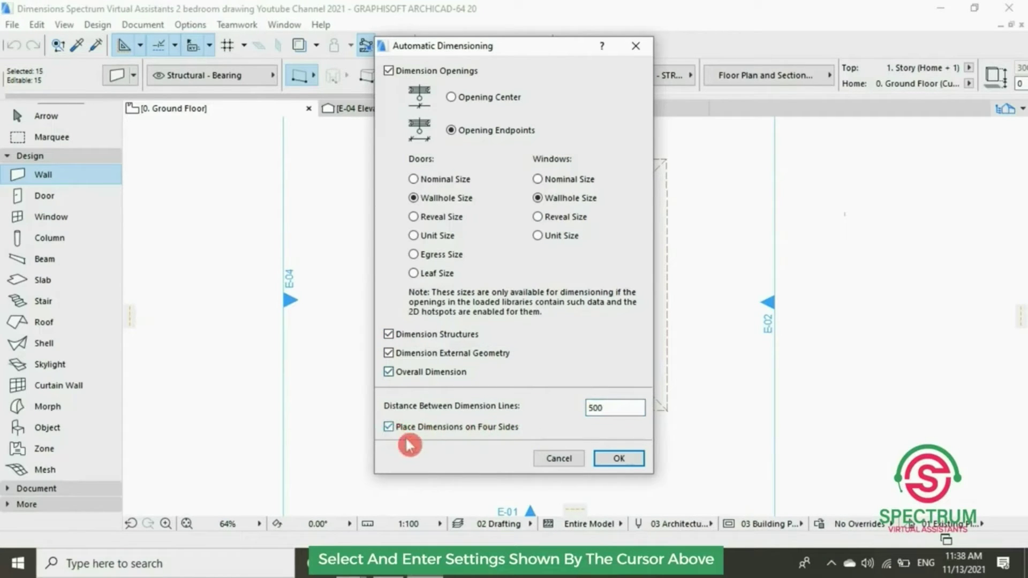
left_click(389, 427)
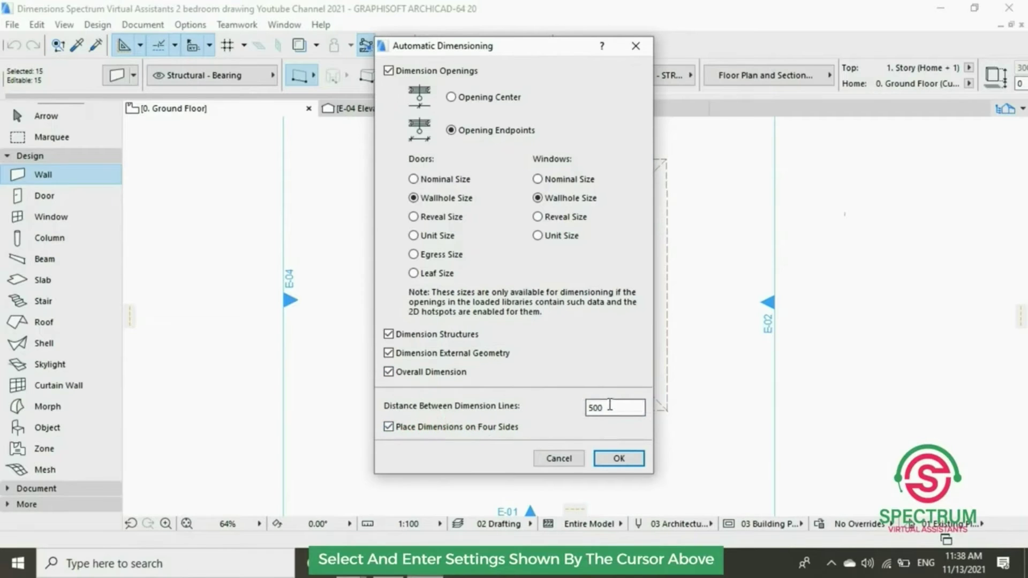
left_click(609, 408)
type("300")
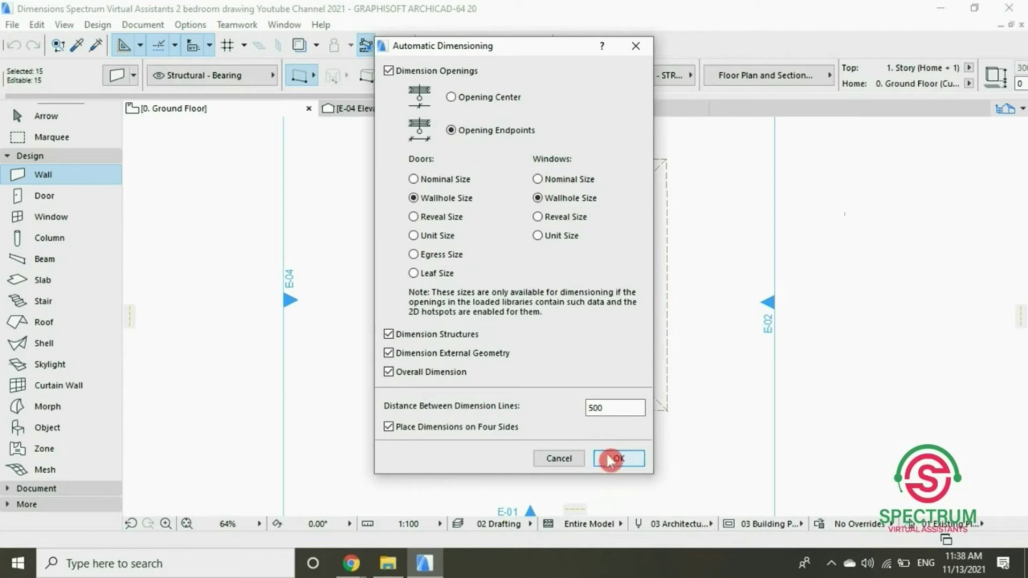
Place four-sided exterior dimension chains with a two-point direction and innermost line, then deselect walls.
left_click(615, 459)
scroll(582, 387, "down", 2)
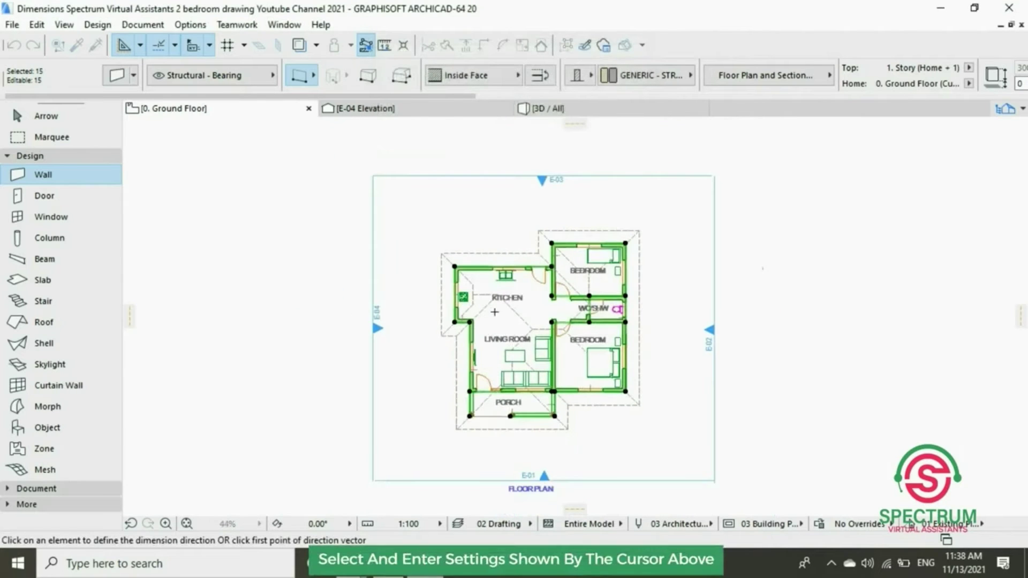
left_click(412, 212)
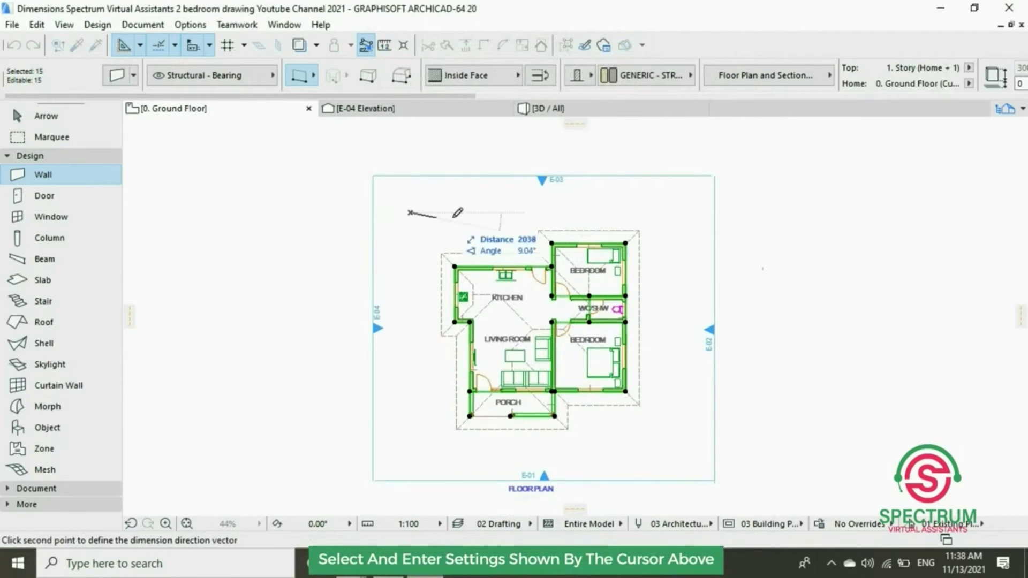
left_click(685, 211)
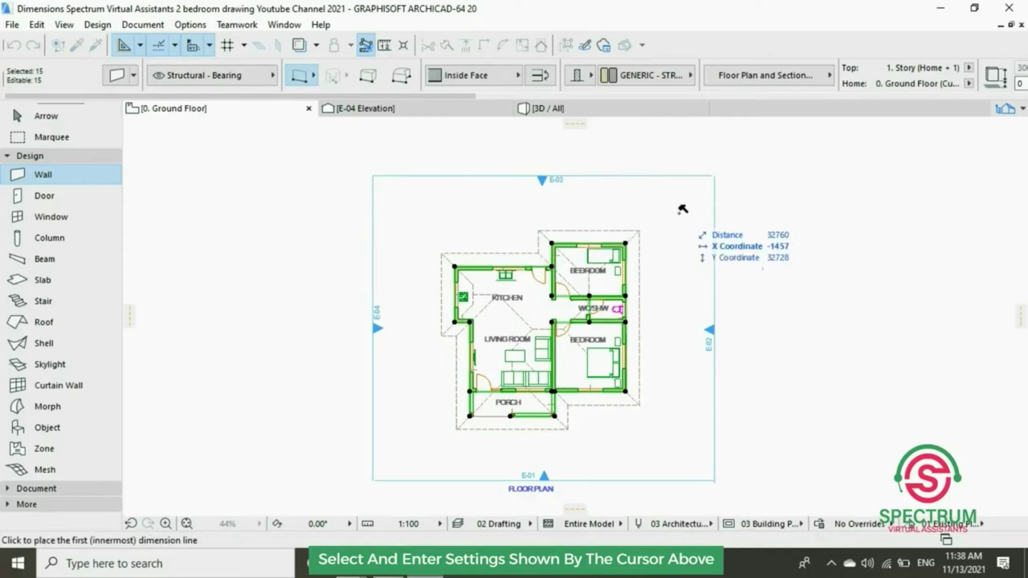
left_click(680, 443)
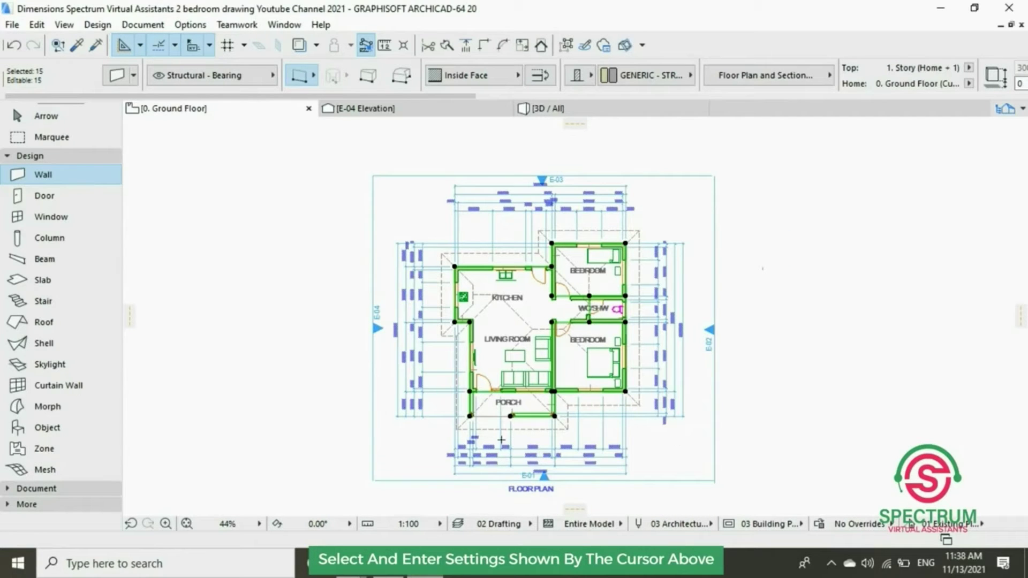
scroll(424, 397, "up", 2)
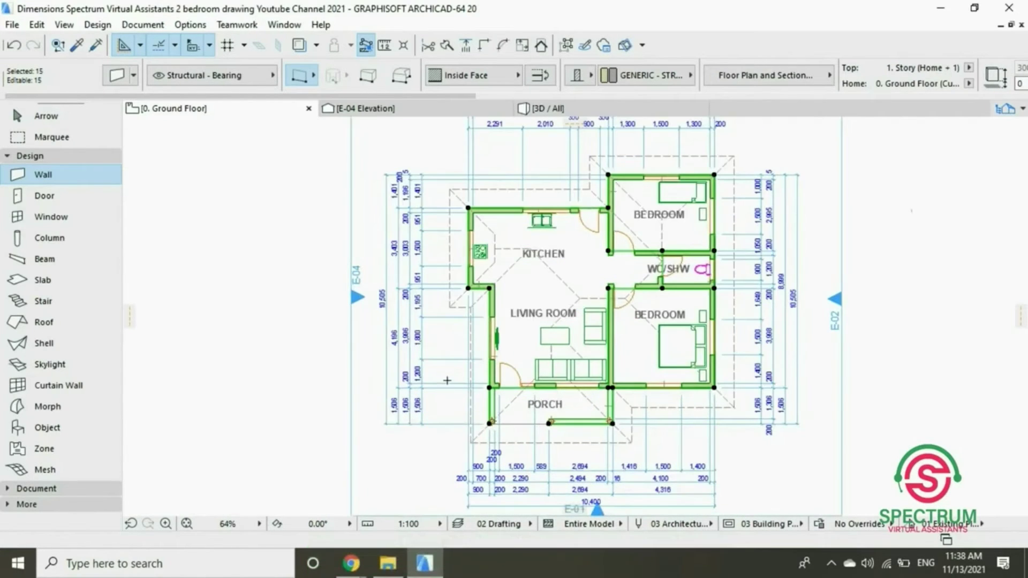
scroll(451, 377, "down", 1)
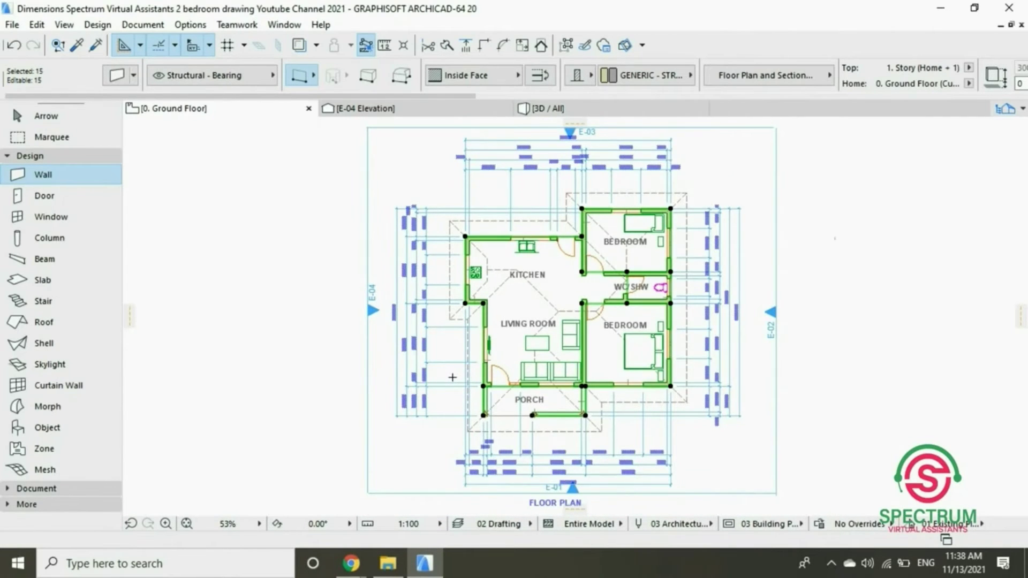
scroll(452, 377, "down", 1)
scroll(434, 306, "up", 2)
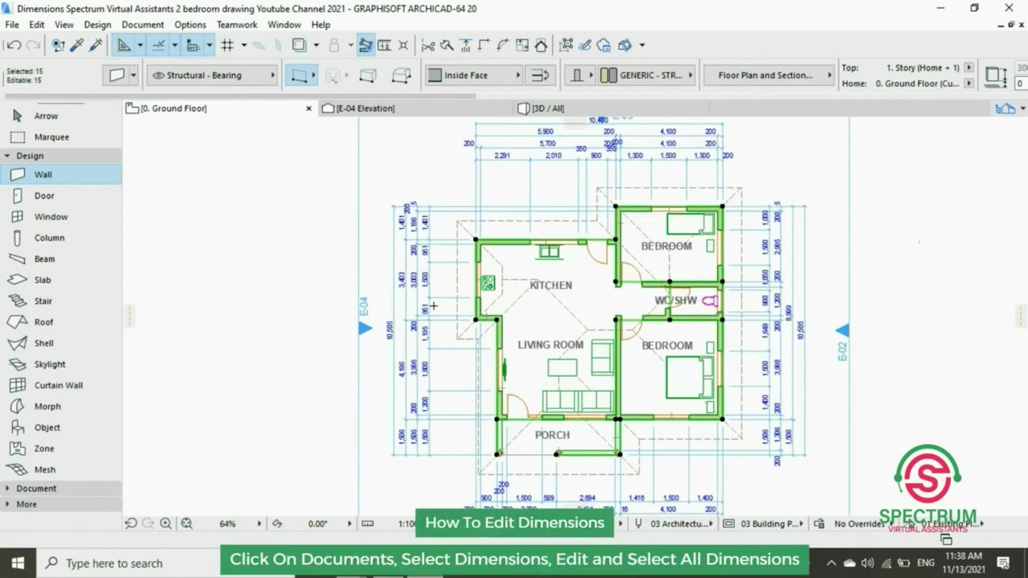
key("Escape")
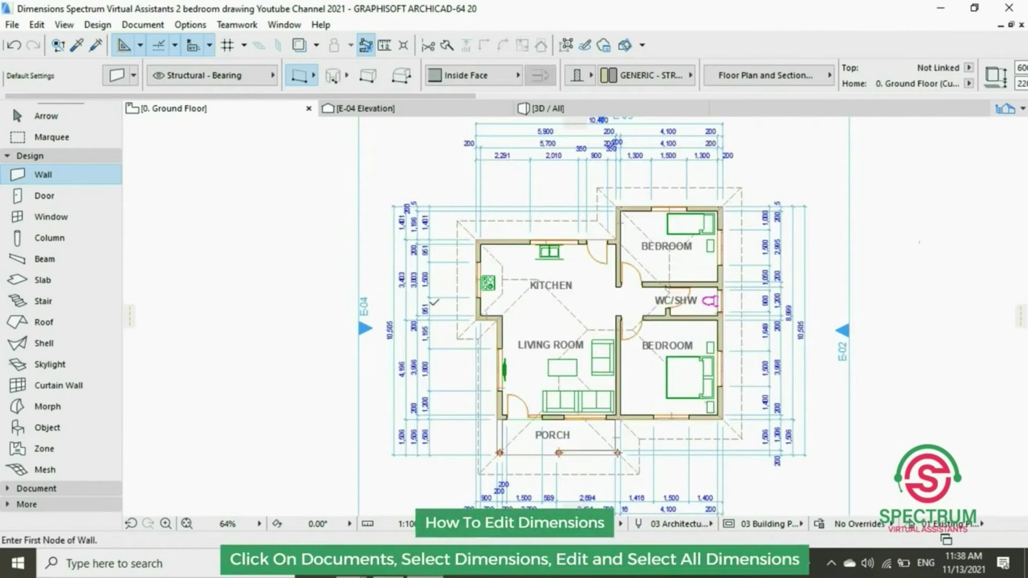
scroll(434, 302, "down", 1)
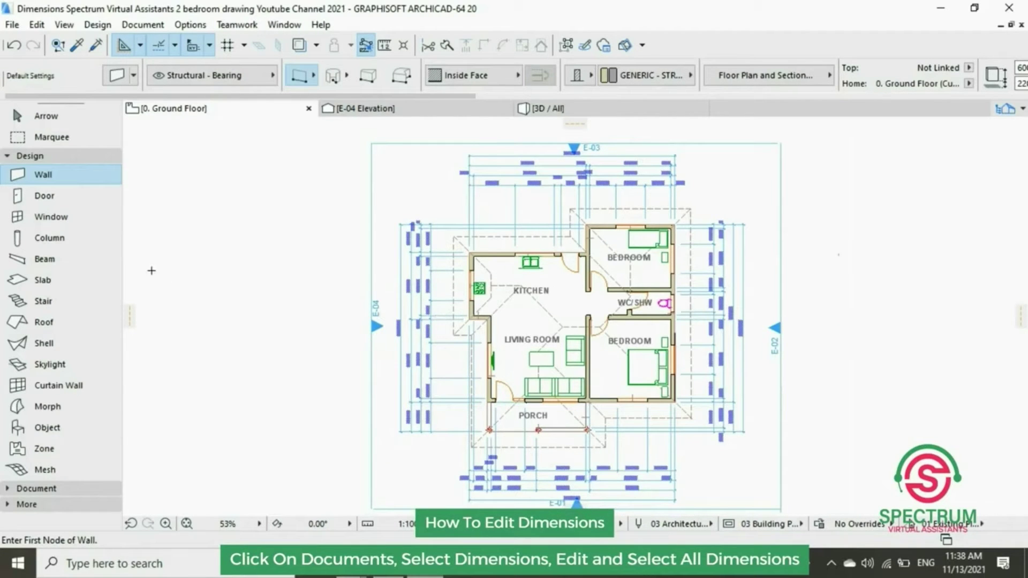
Switch to the Dimension tool and select all sixteen dimension chains.
left_click(53, 158)
left_click(50, 171)
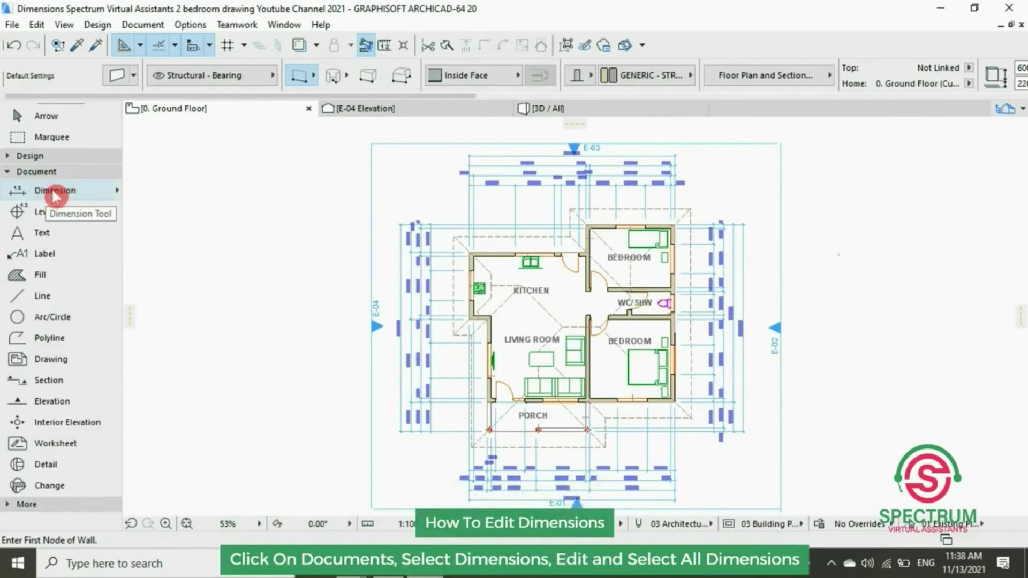
left_click(53, 195)
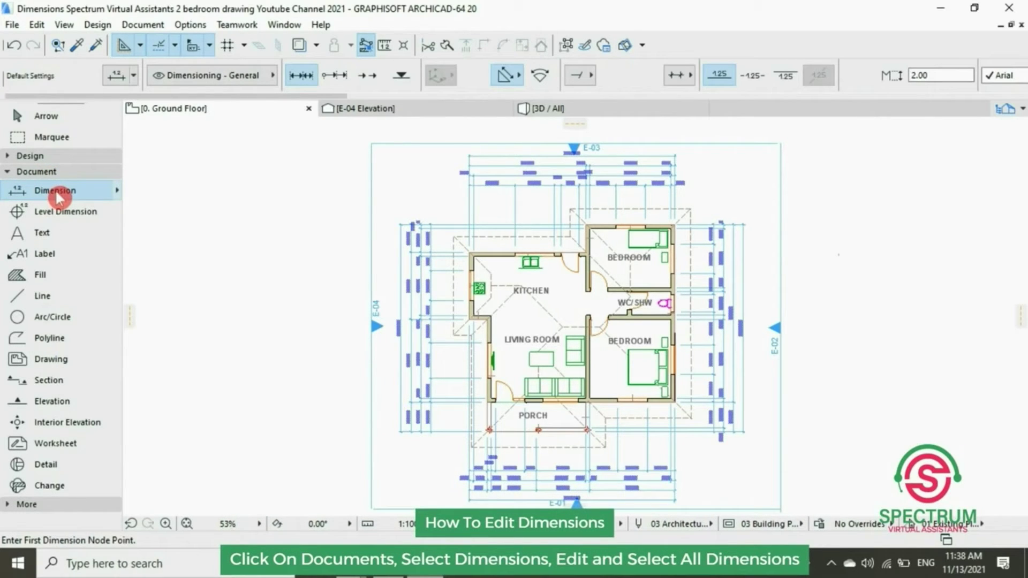
left_click(38, 25)
left_click(39, 24)
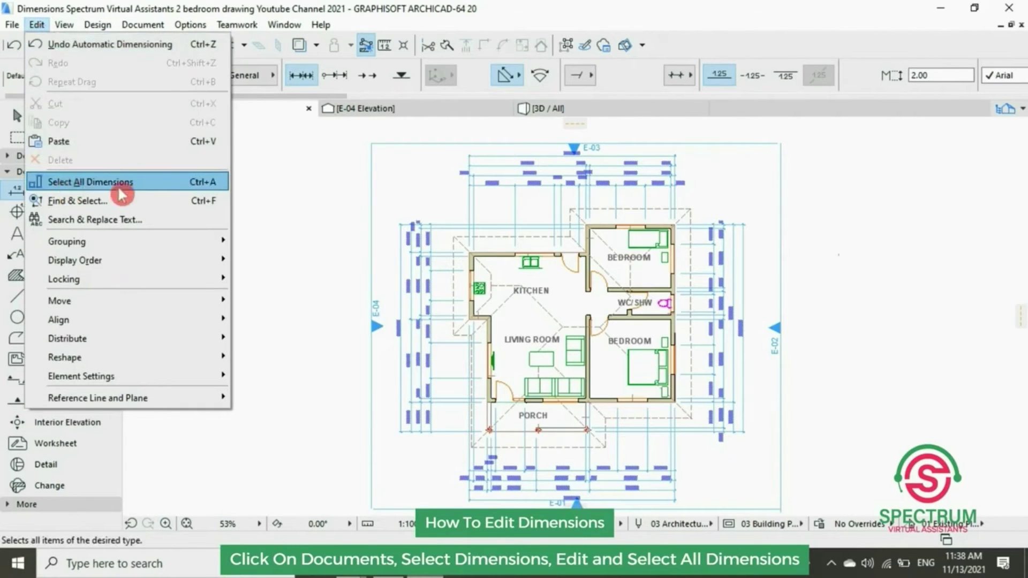
left_click(118, 185)
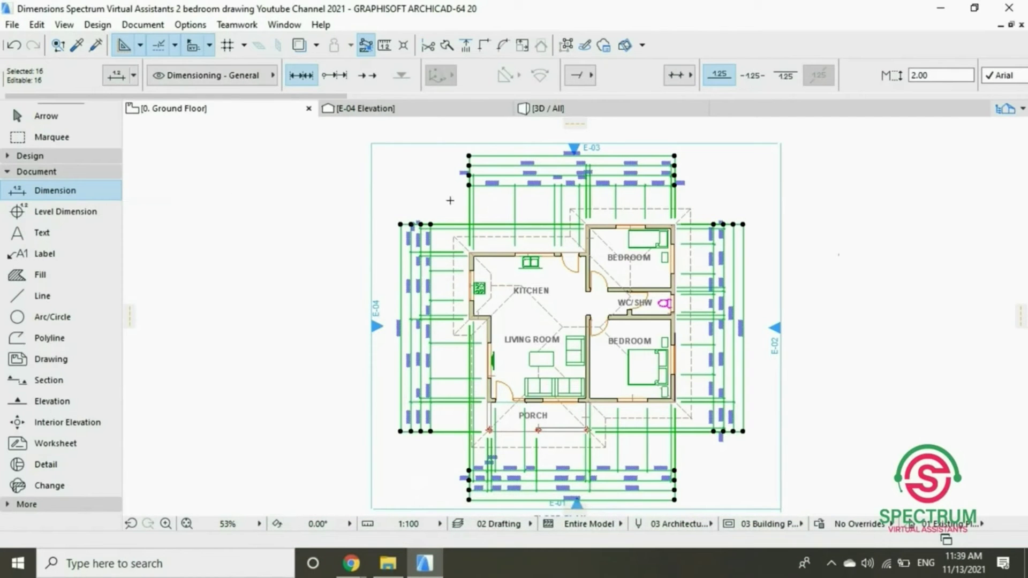
Open the settings for the sixteen selected dimensions and move the window aside.
right_click(742, 187)
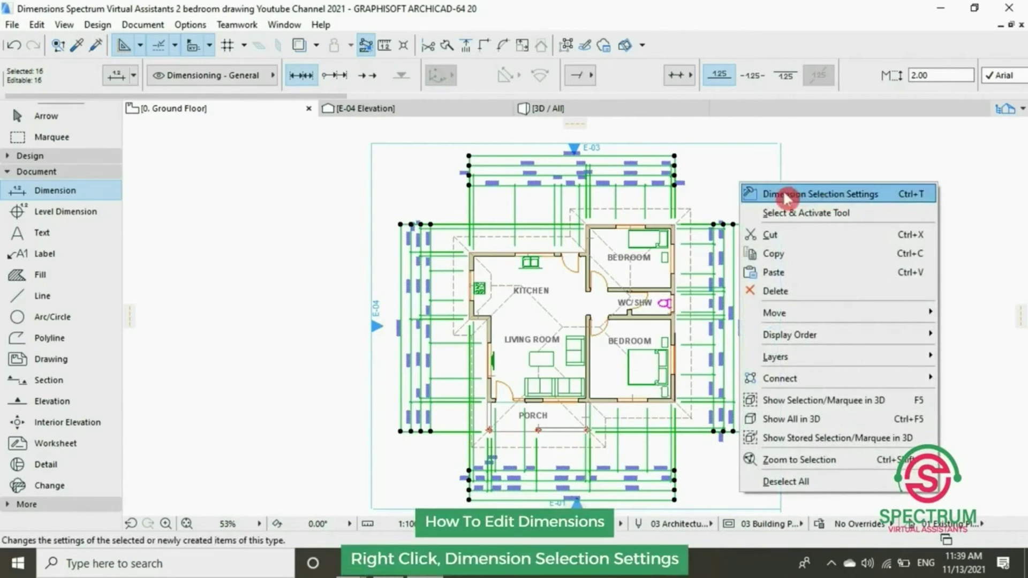
left_click(807, 198)
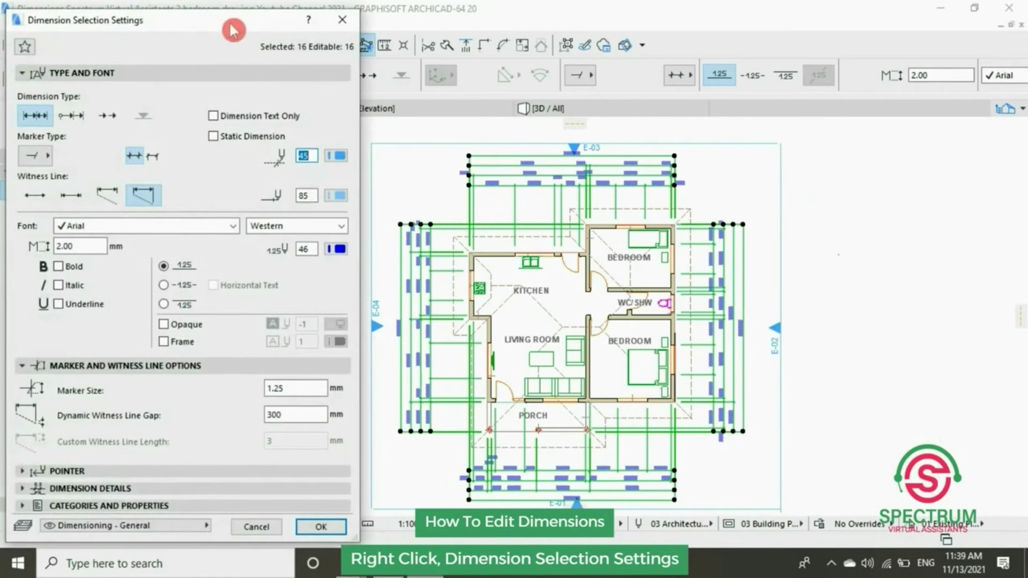
left_click_drag(232, 27, 448, 74)
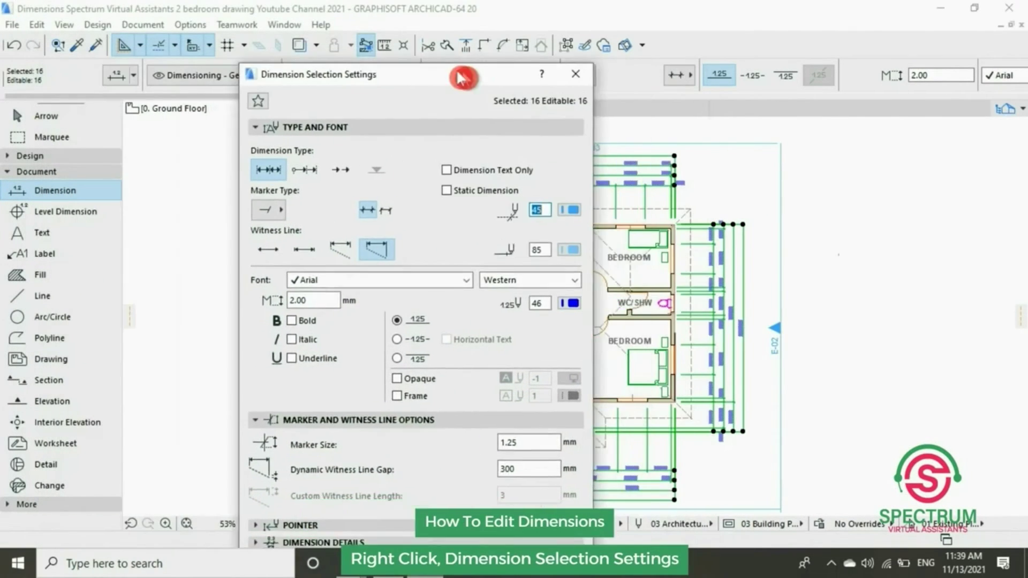
mouse_move(449, 75)
left_mouse_down()
mouse_move(581, 32)
mouse_move(433, 34)
left_mouse_up()
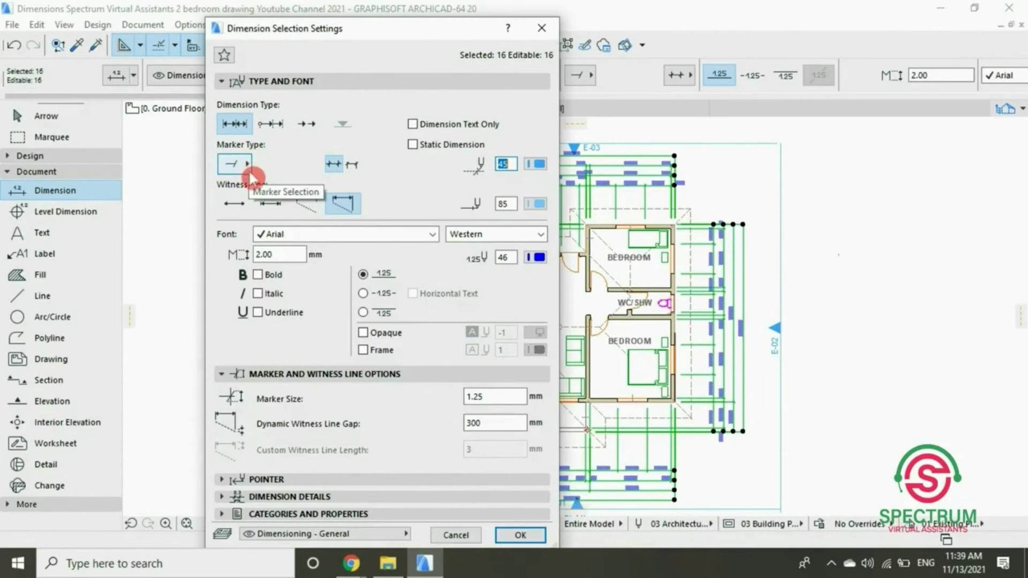
Make witness lines fixed height, keep the Western font script, and use pen 46 for text.
left_click(270, 207)
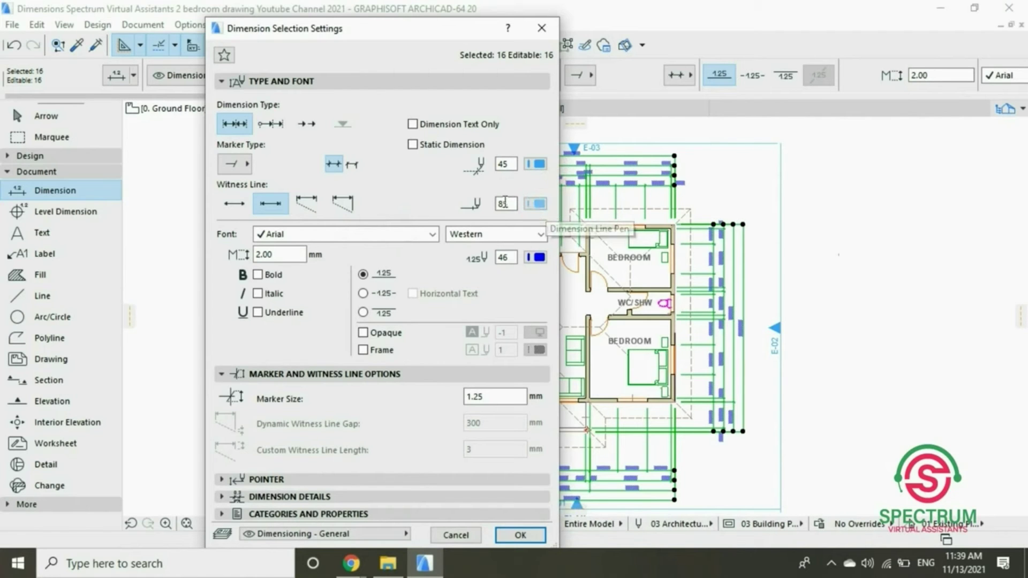
left_click(433, 235)
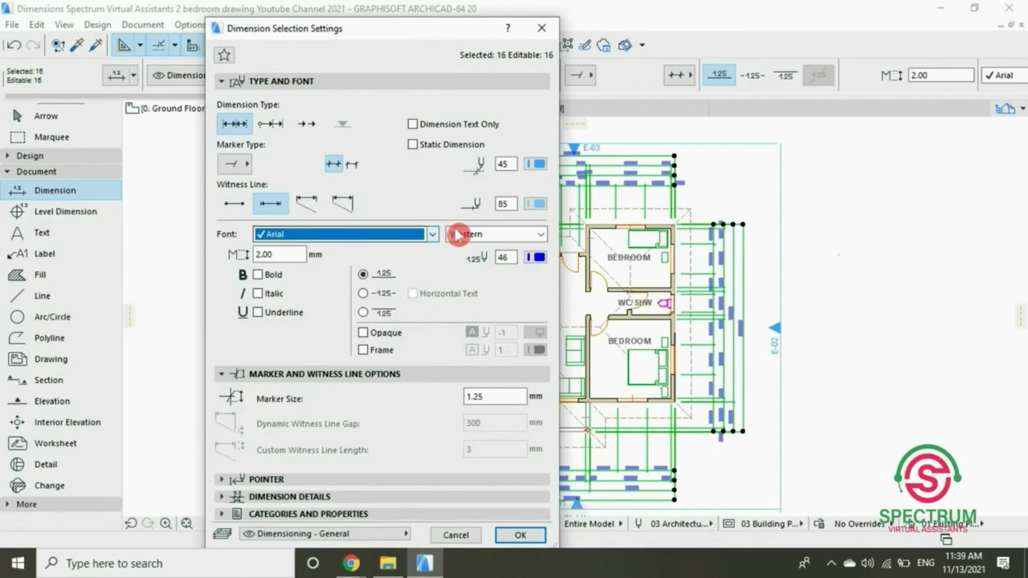
left_click(541, 234)
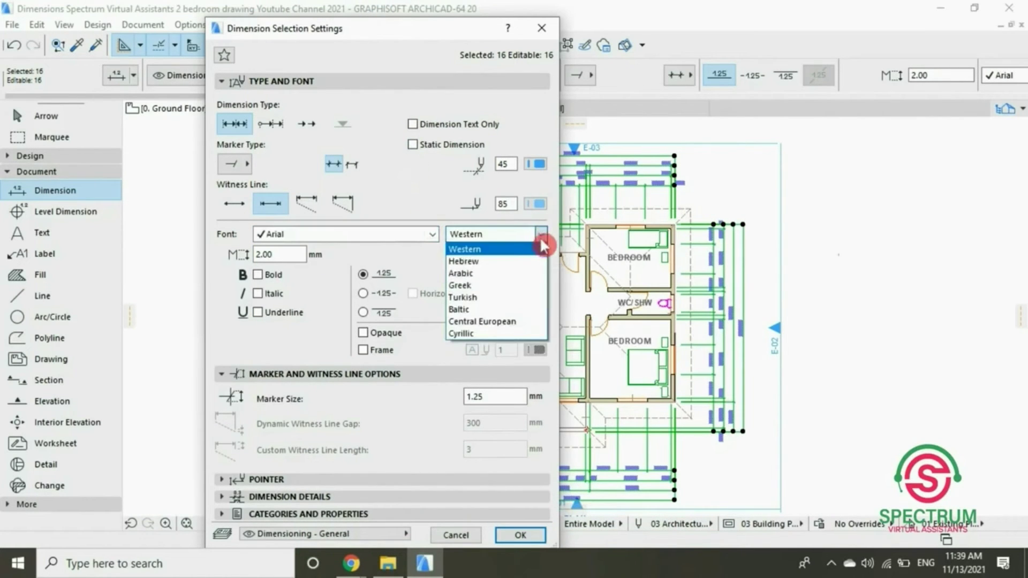
left_click(541, 234)
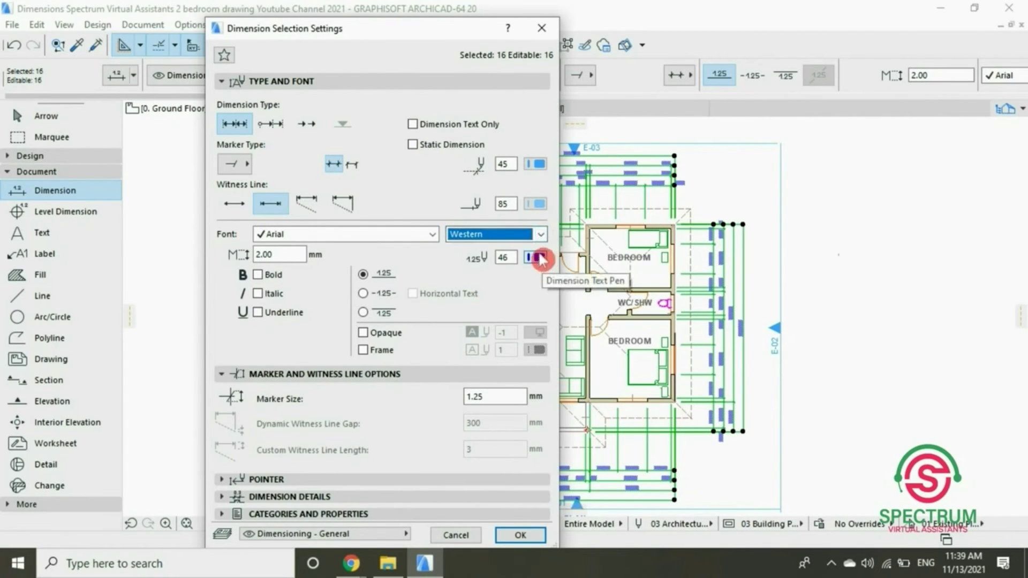
left_click(538, 258)
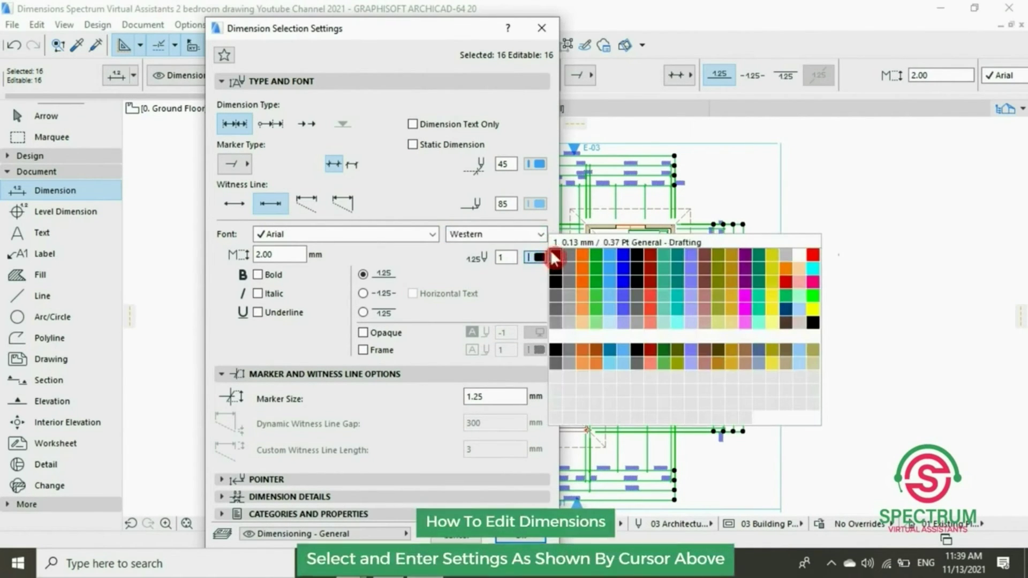
left_click(524, 279)
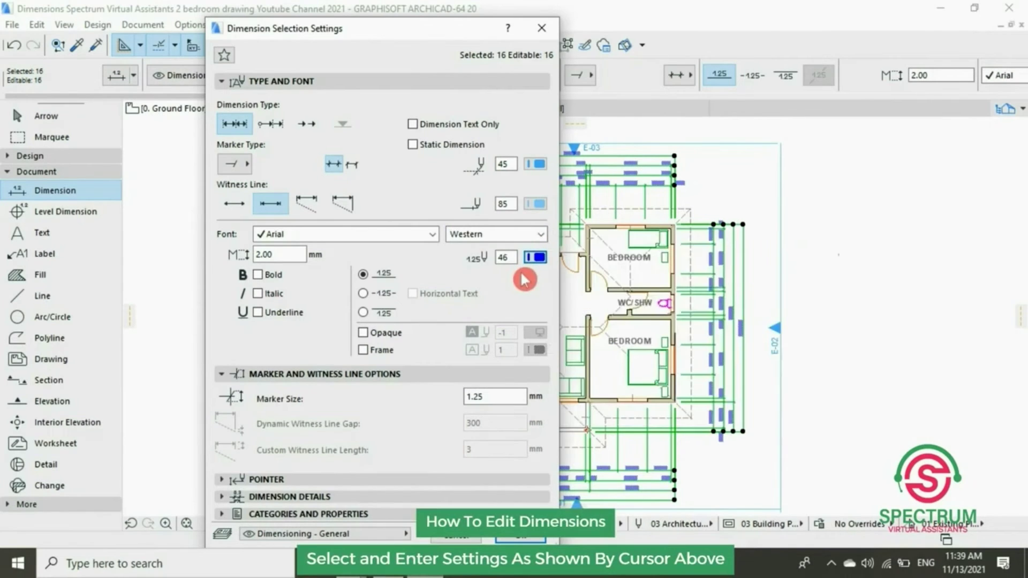
left_click_drag(303, 254, 265, 251)
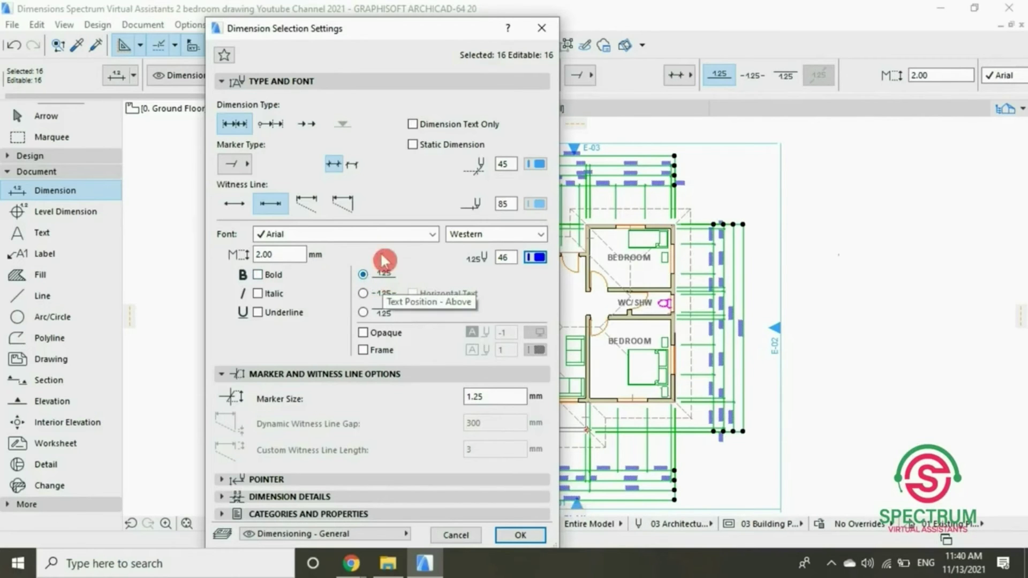
Check the 1.25 mm marker size and bring up the pointer options.
left_click(402, 83)
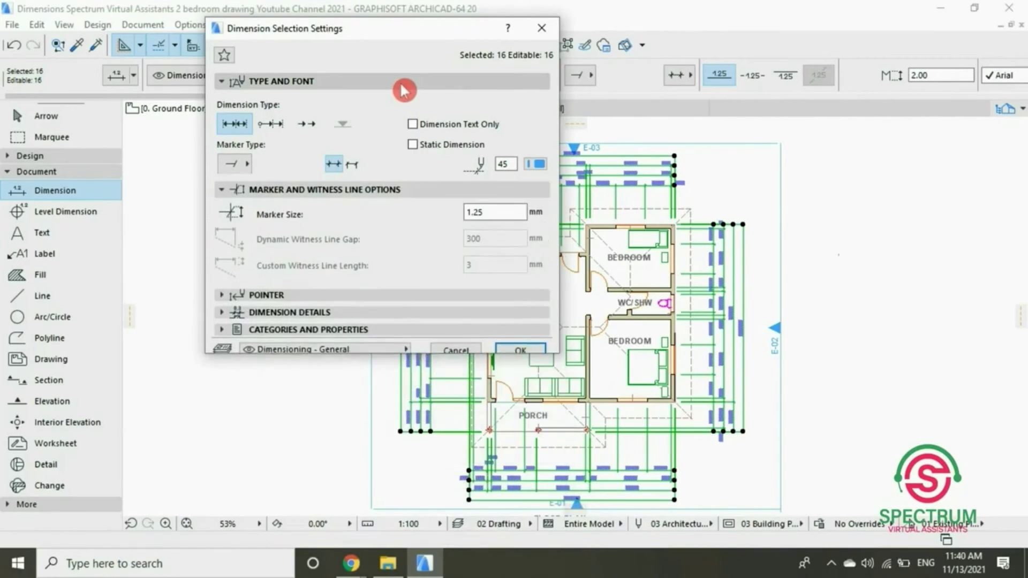
left_click(396, 99)
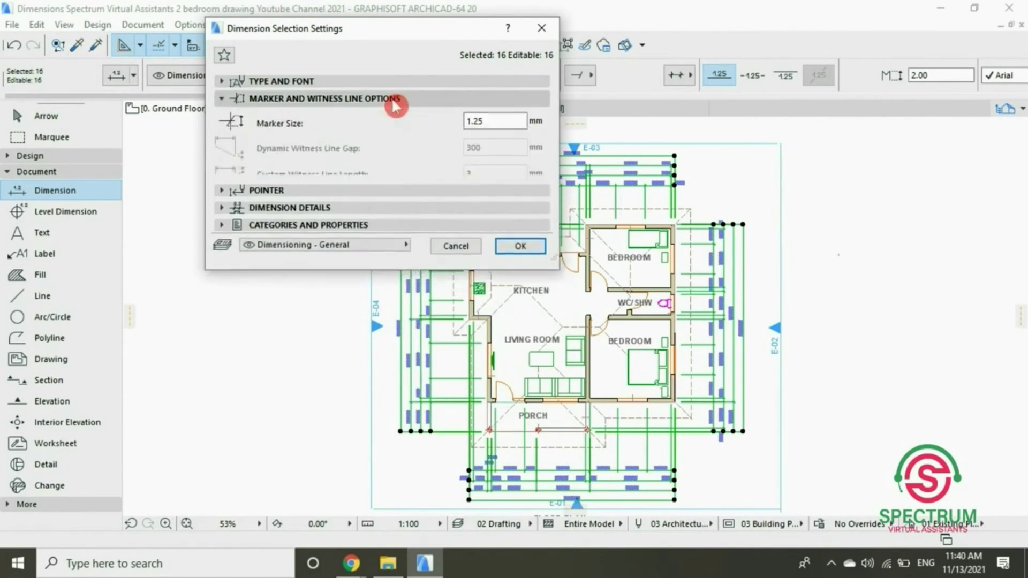
left_click(498, 121)
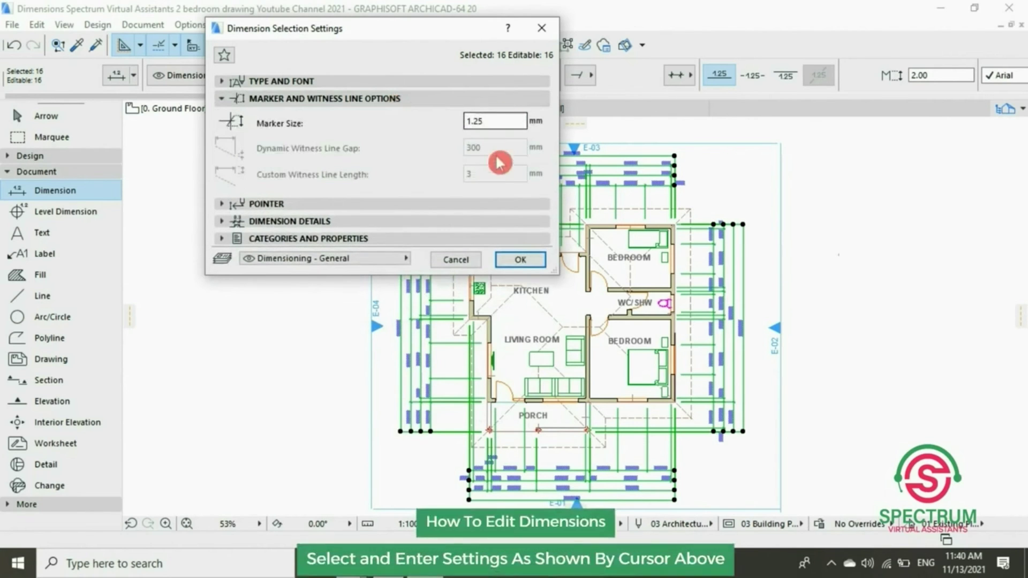
left_click(437, 99)
left_click(392, 116)
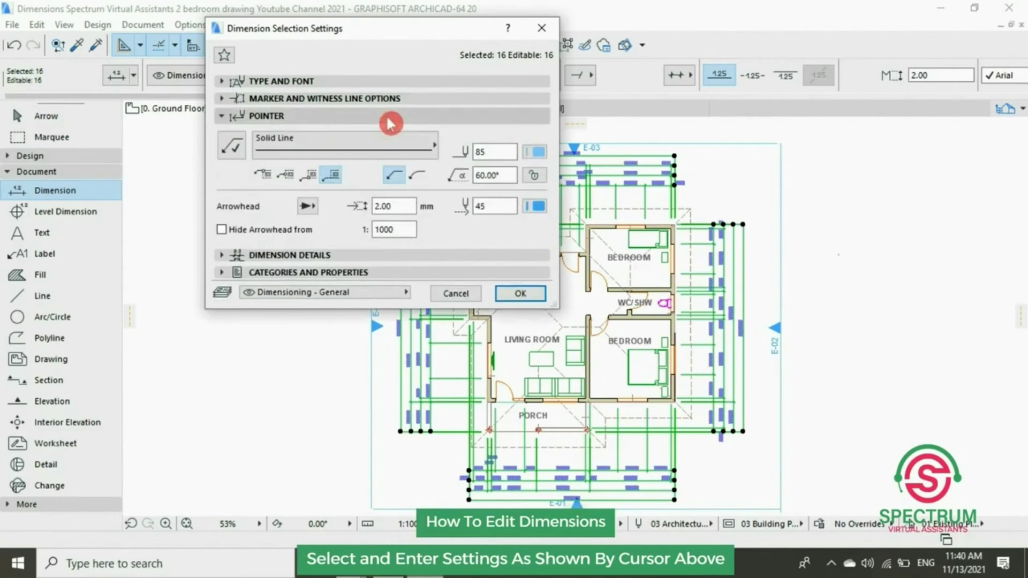
left_click(426, 146)
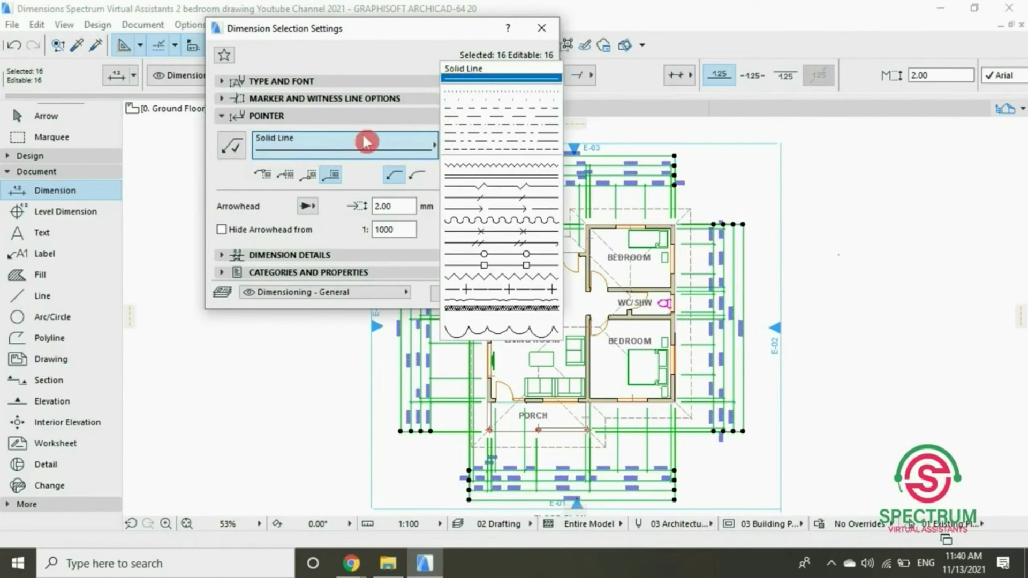
left_click(465, 77)
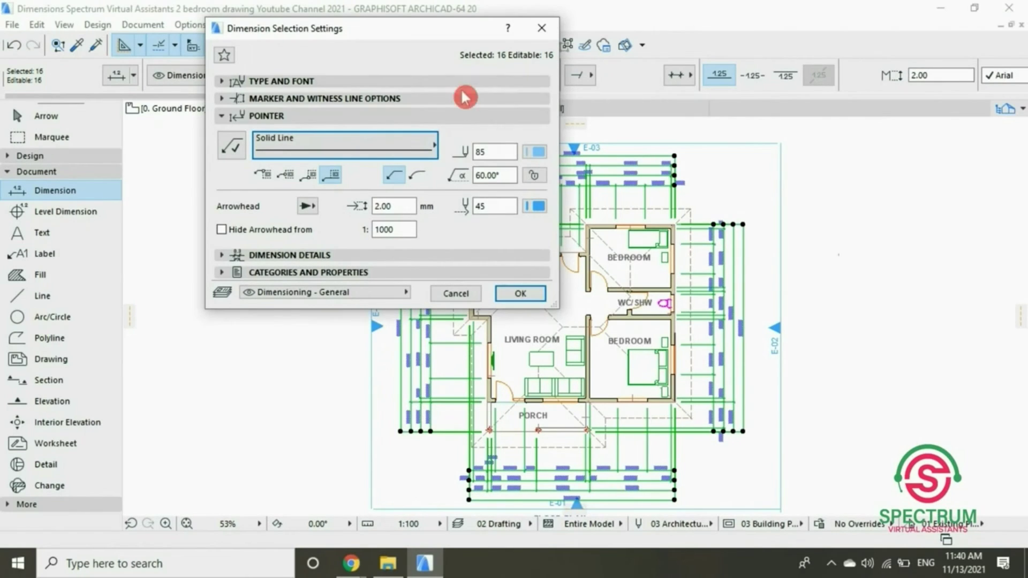
left_click(536, 153)
left_click(537, 152)
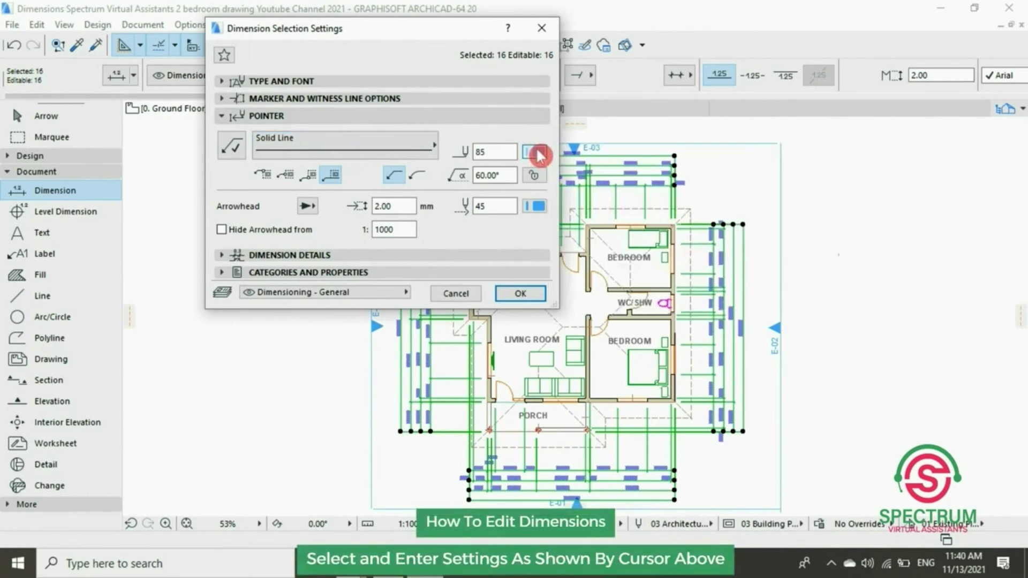
left_click(535, 207)
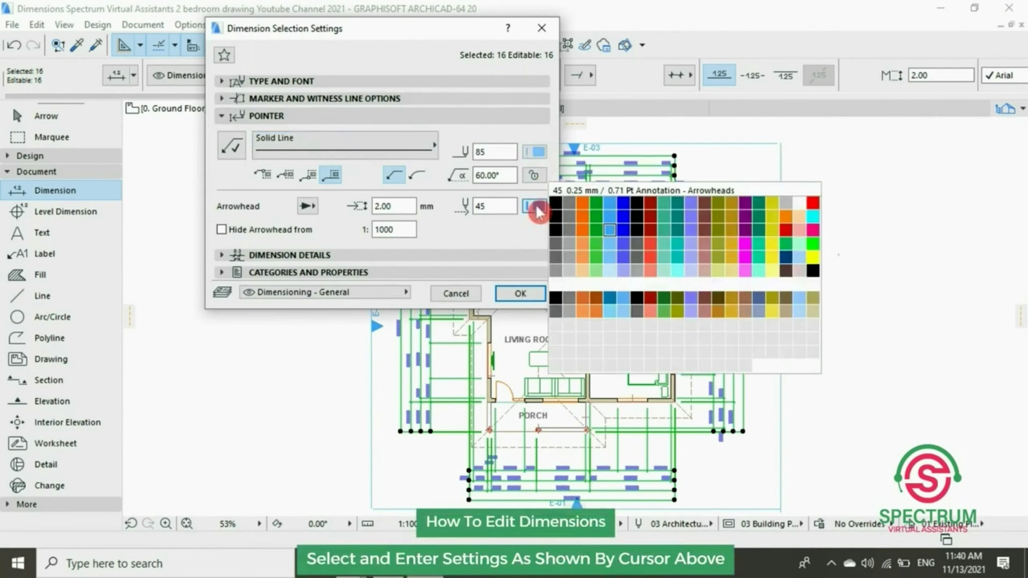
left_click(536, 208)
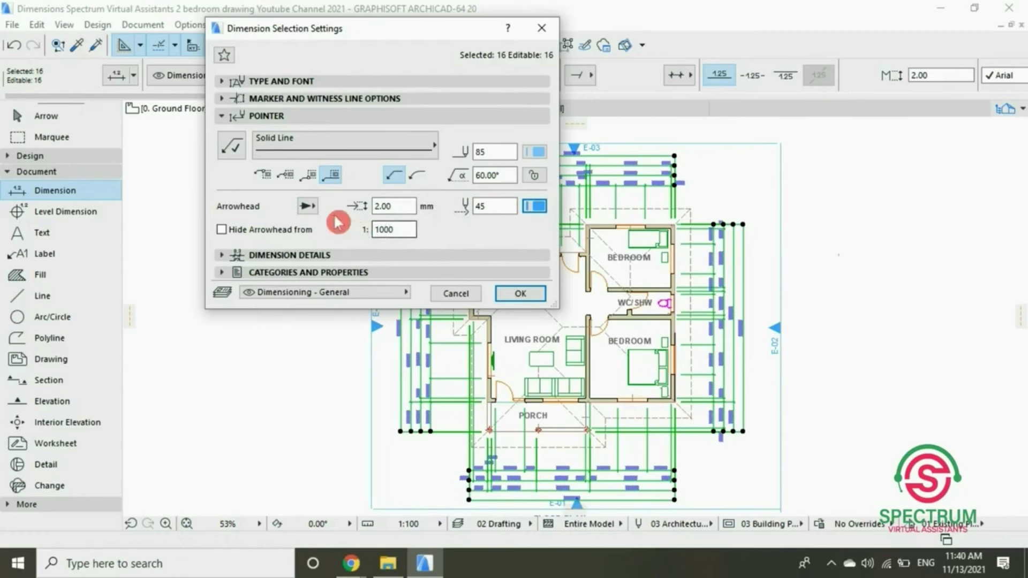
left_click(307, 206)
left_click(308, 206)
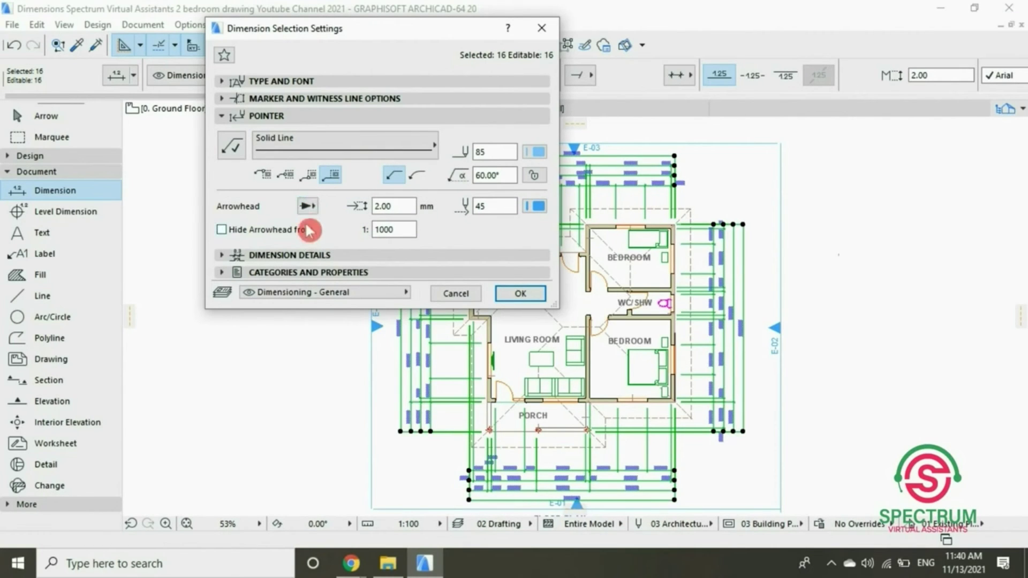
Review dimension details and categories, keeping the chains on the Dimensioning - General layer.
left_click(322, 118)
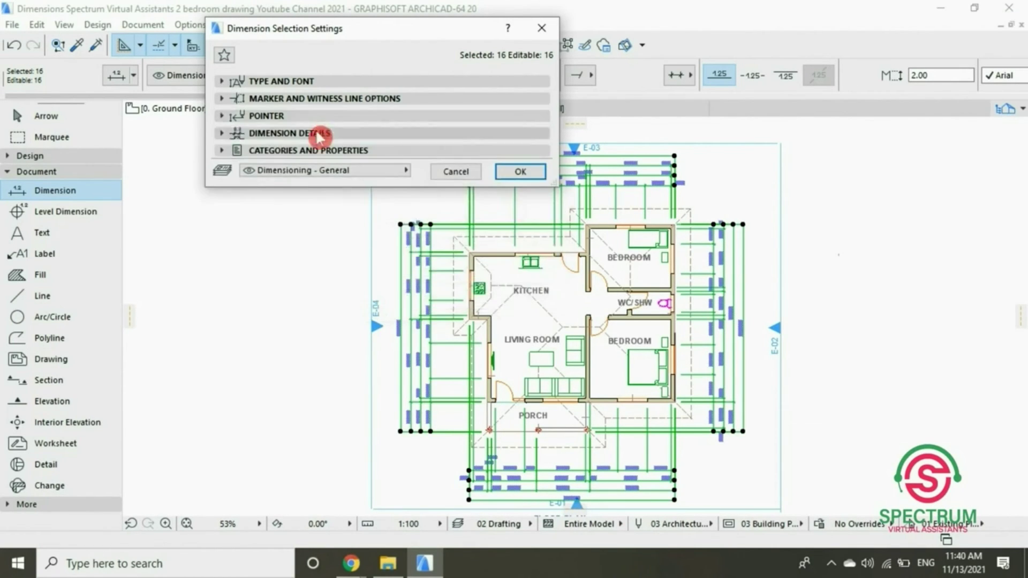
left_click(320, 134)
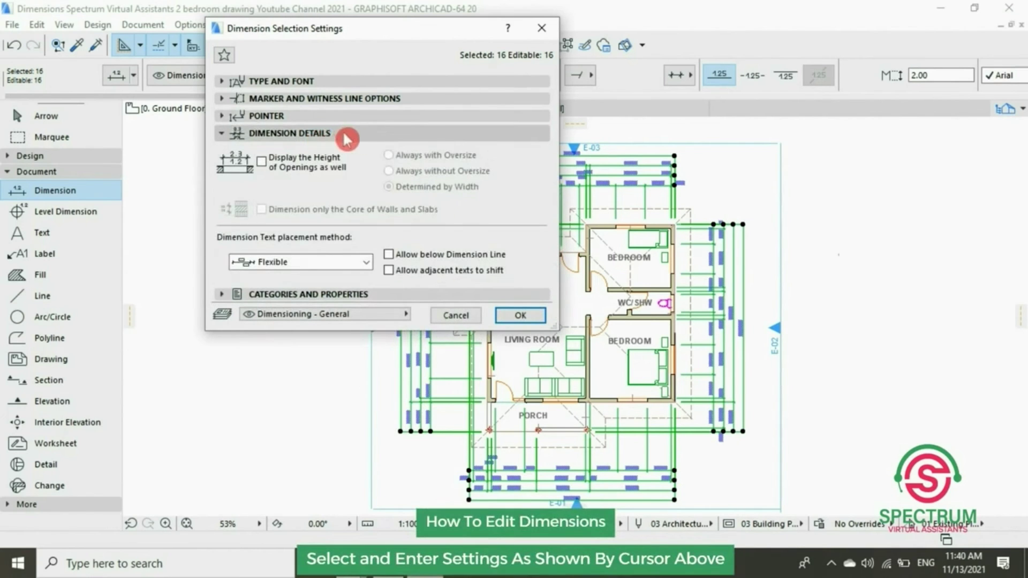
left_click(501, 134)
left_click(494, 152)
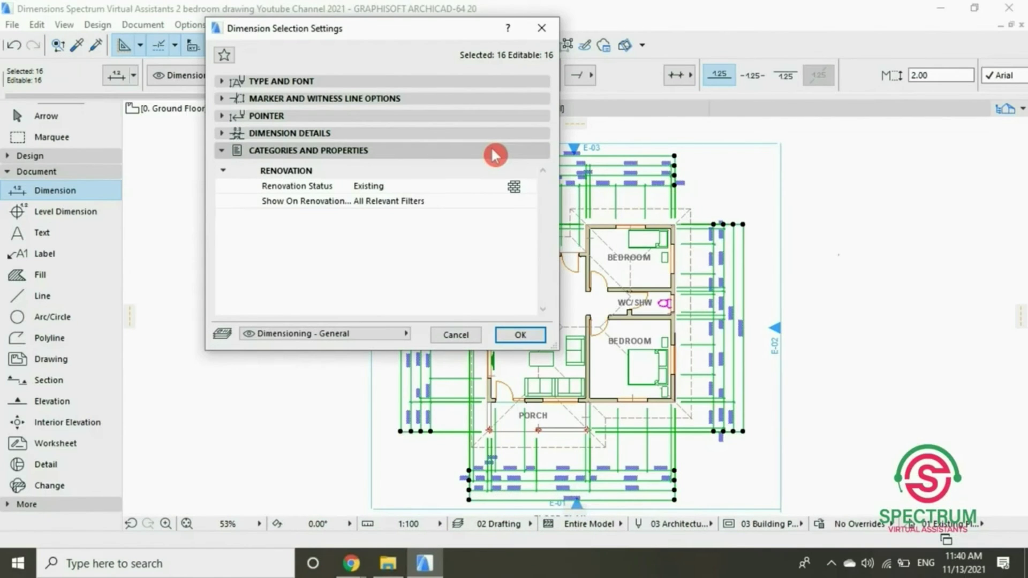
left_click(493, 153)
left_click(401, 172)
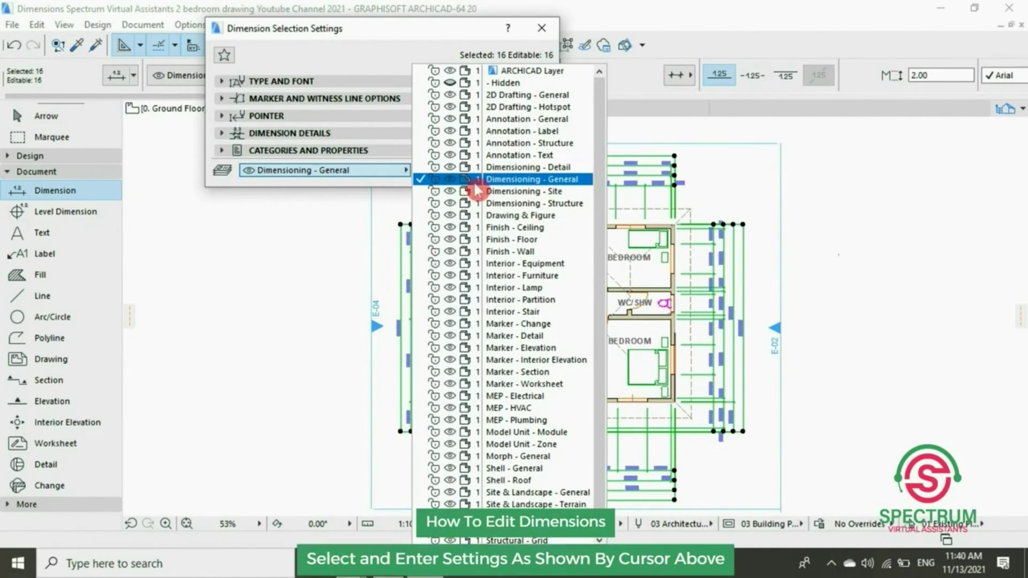
left_click(387, 176)
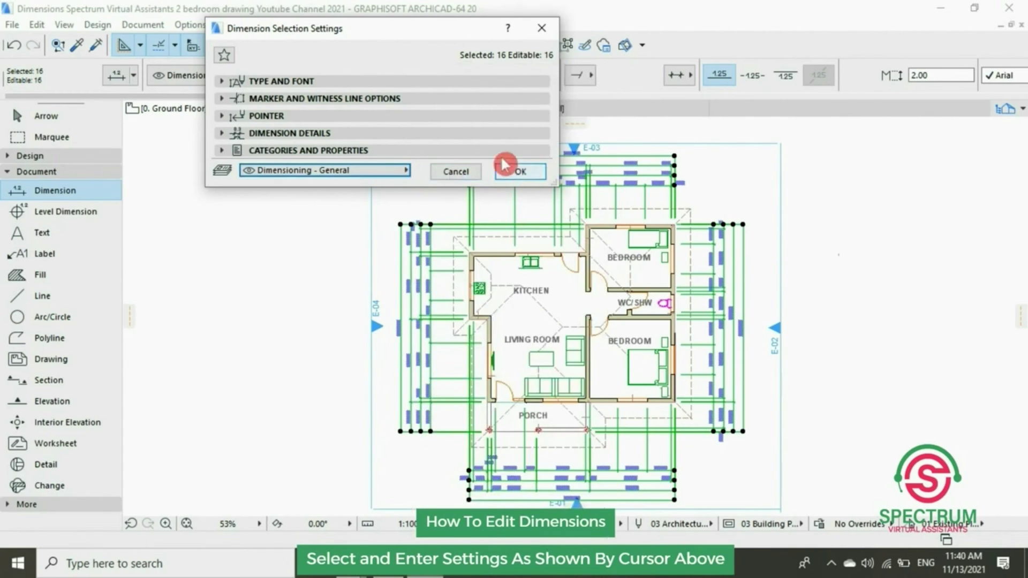
Apply the settings, deselect, and move the top 2,291 chain down toward the plan.
left_click(520, 171)
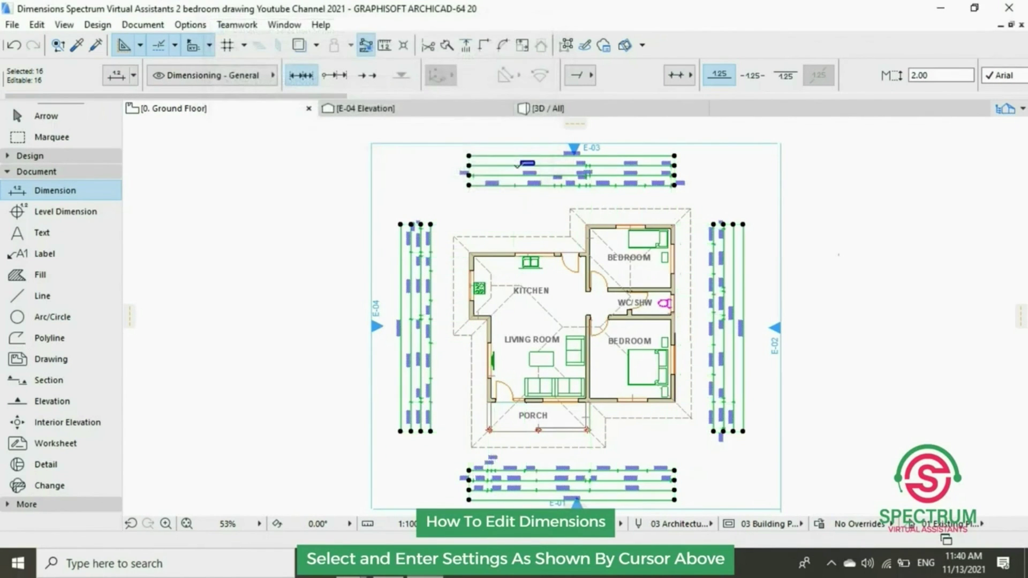
key("Escape")
scroll(521, 172, "up", 3)
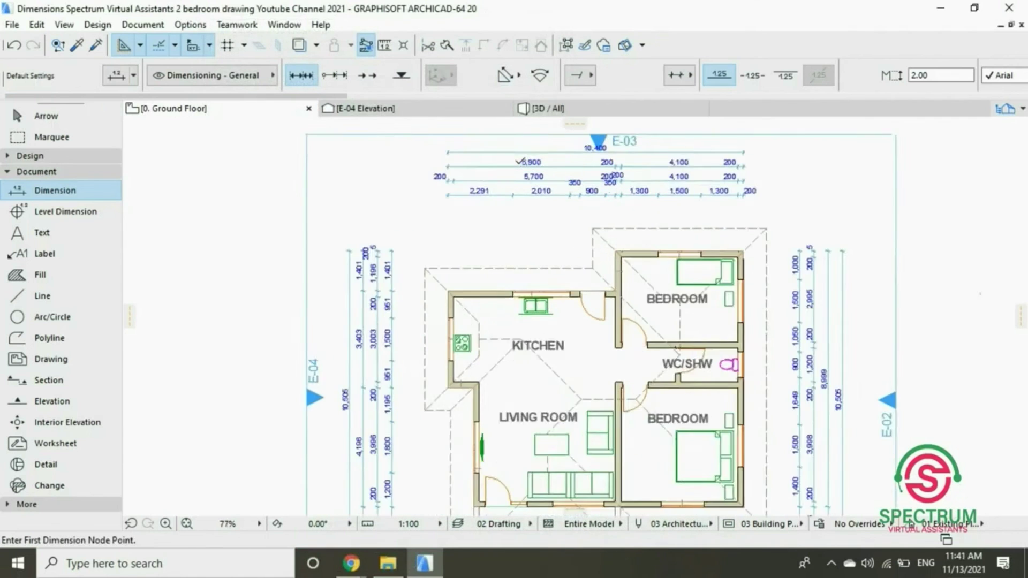
scroll(521, 173, "up", 1)
key("Escape")
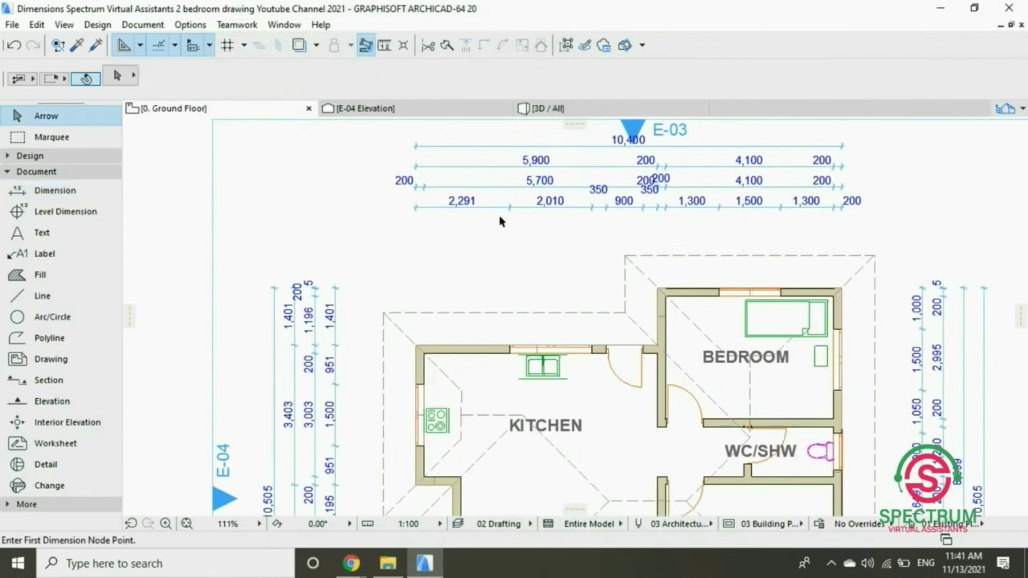
left_click(495, 208)
left_click_drag(495, 208, 495, 230)
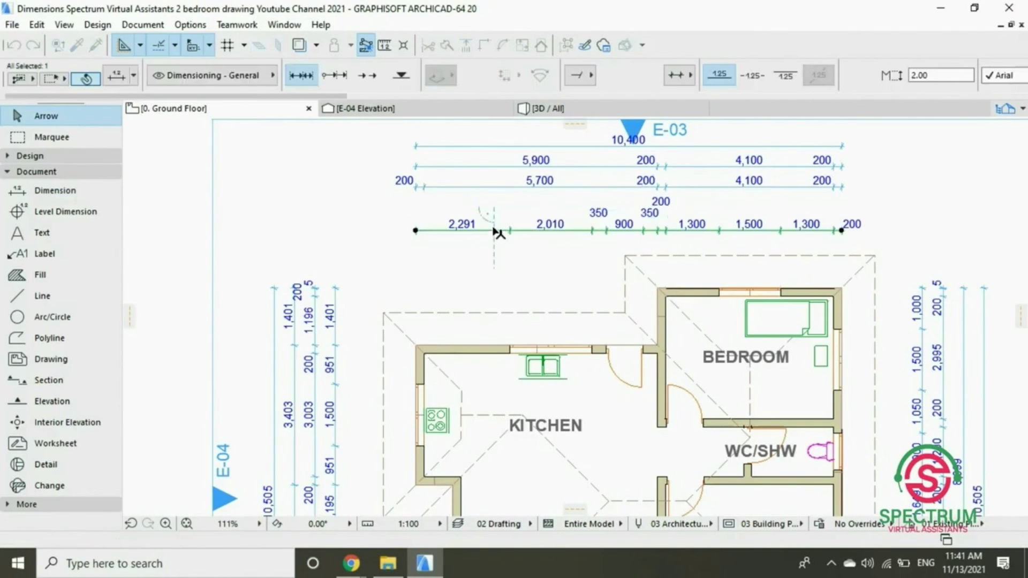
left_click(324, 223)
scroll(326, 222, "down", 2)
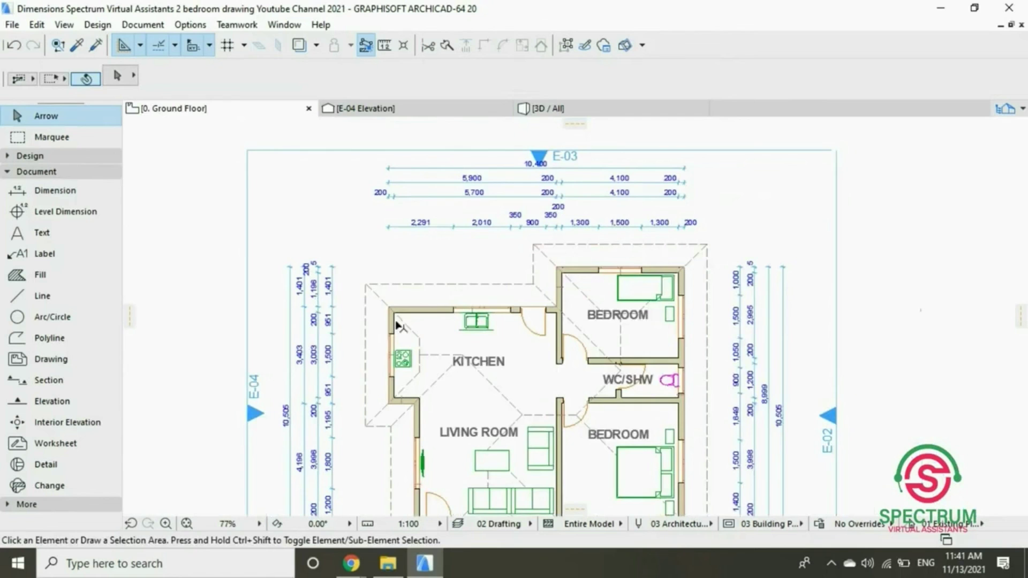
scroll(434, 329, "down", 1)
scroll(593, 412, "up", 1)
scroll(666, 393, "up", 1)
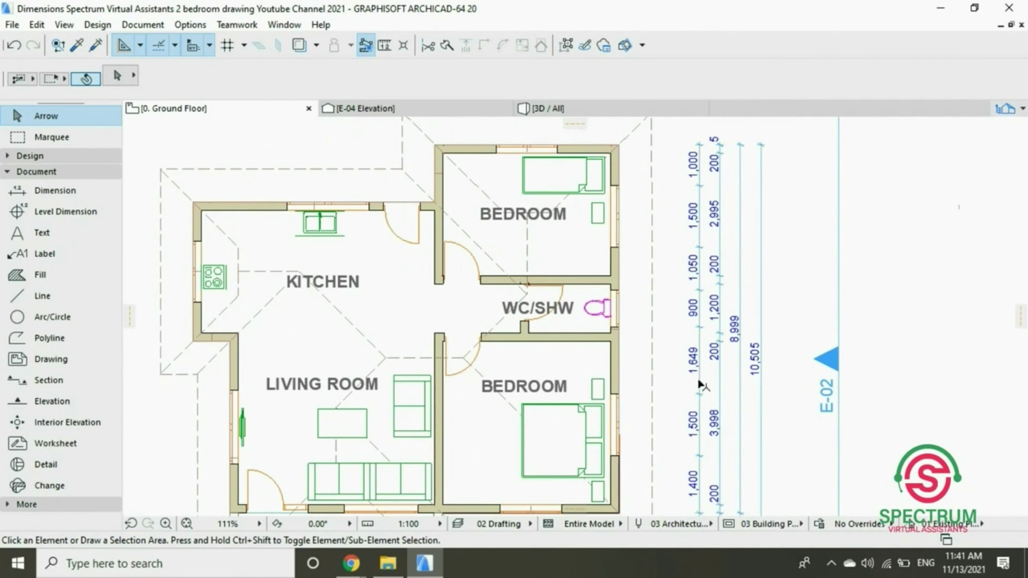
Move the right chain left toward the walls and the bottom chain up toward the porch.
left_click(701, 385)
mouse_move(701, 386)
left_mouse_down()
mouse_move(683, 385)
mouse_move(743, 265)
left_mouse_up()
left_click(787, 234)
scroll(641, 289, "down", 2)
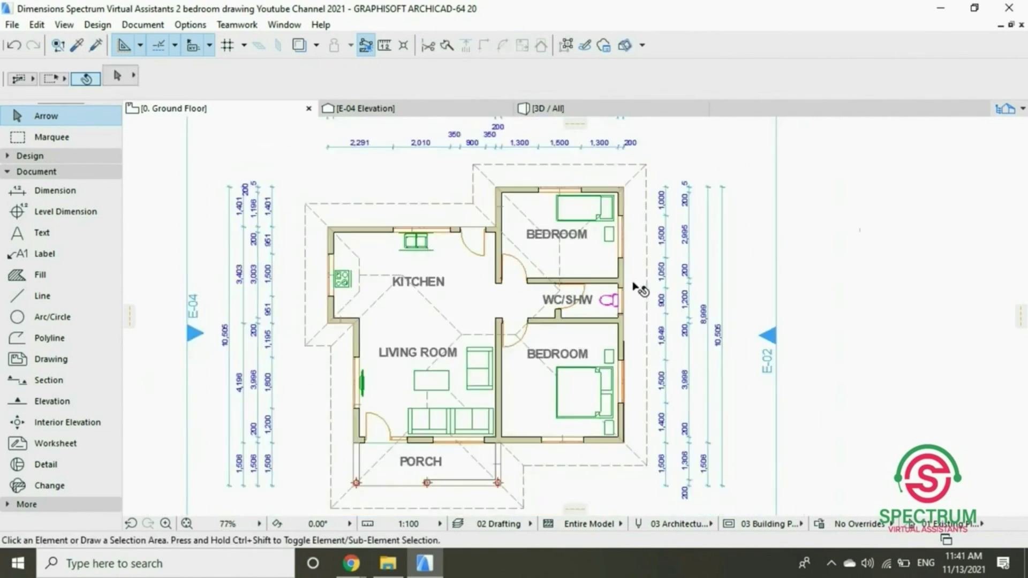
scroll(640, 289, "down", 2)
scroll(503, 473, "up", 3)
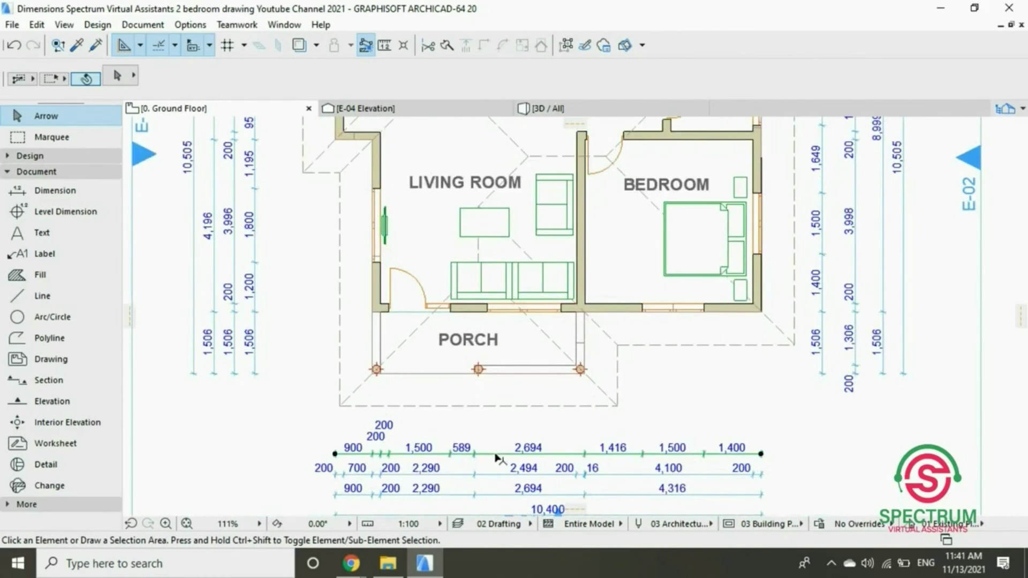
left_click(498, 447)
left_click_drag(499, 444, 498, 427)
left_click(347, 392)
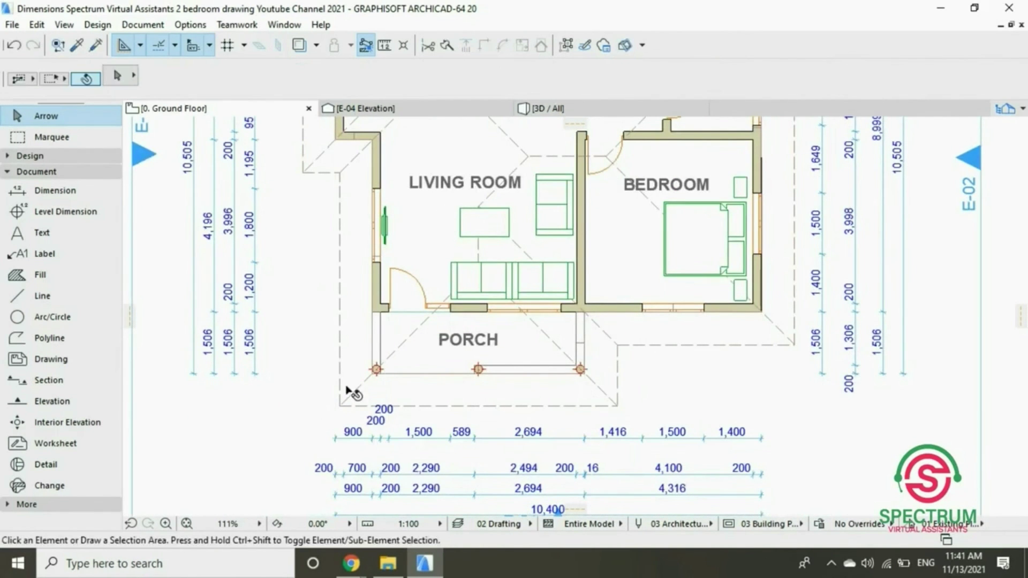
scroll(423, 399, "down", 2)
scroll(488, 438, "down", 1)
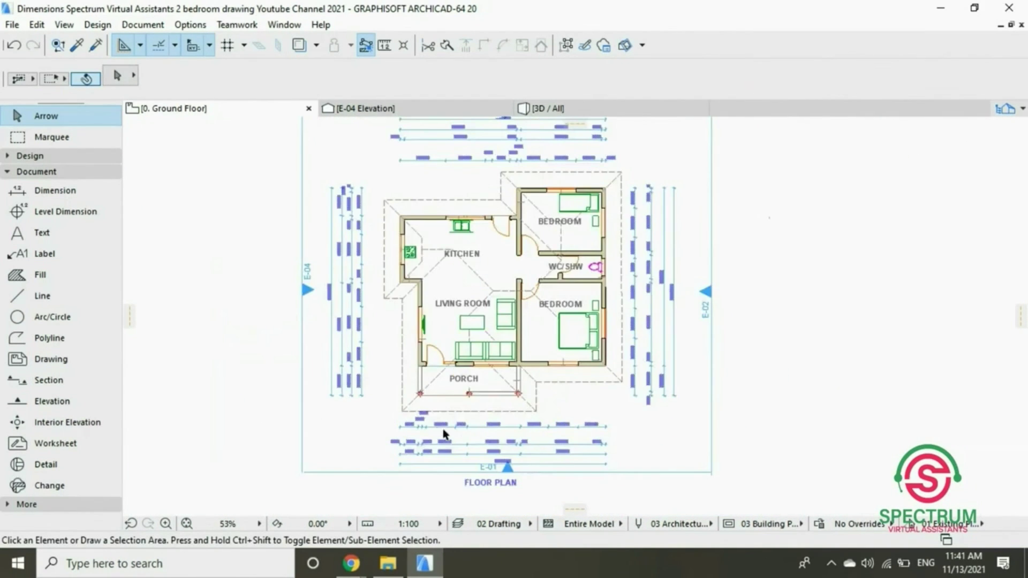
scroll(252, 176, "up", 1)
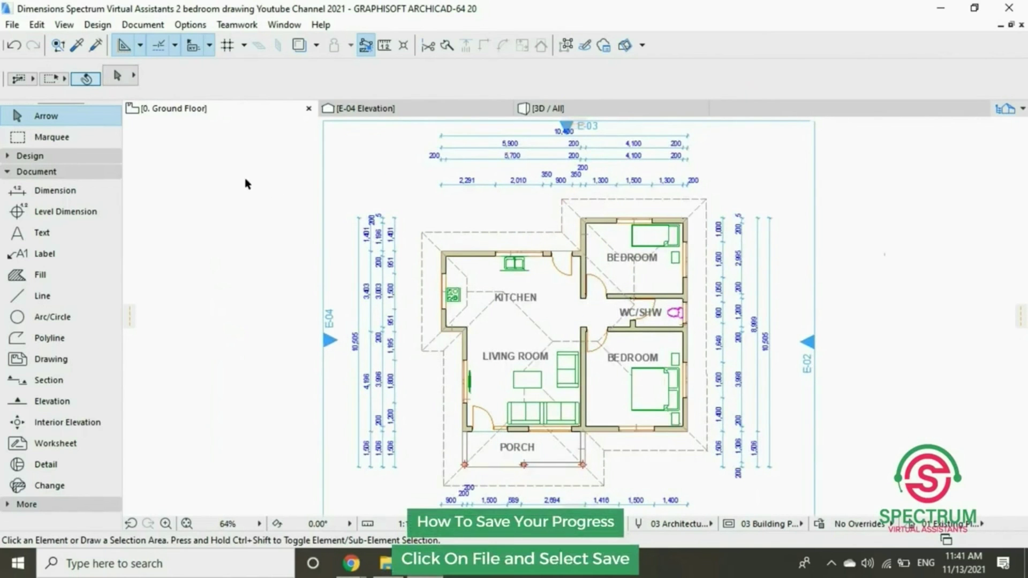
Show the File menu's project commands with Save visible.
left_click(16, 25)
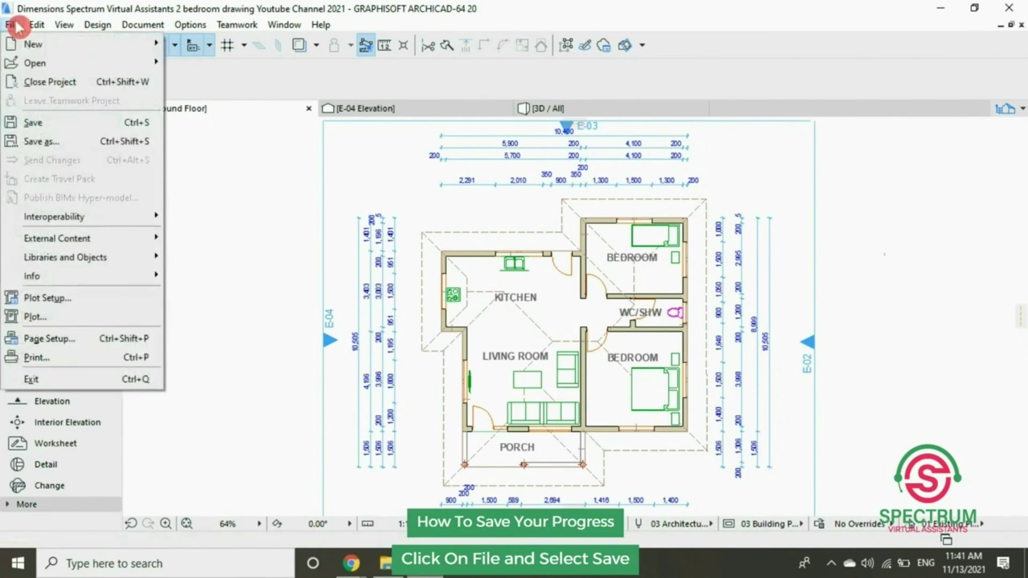